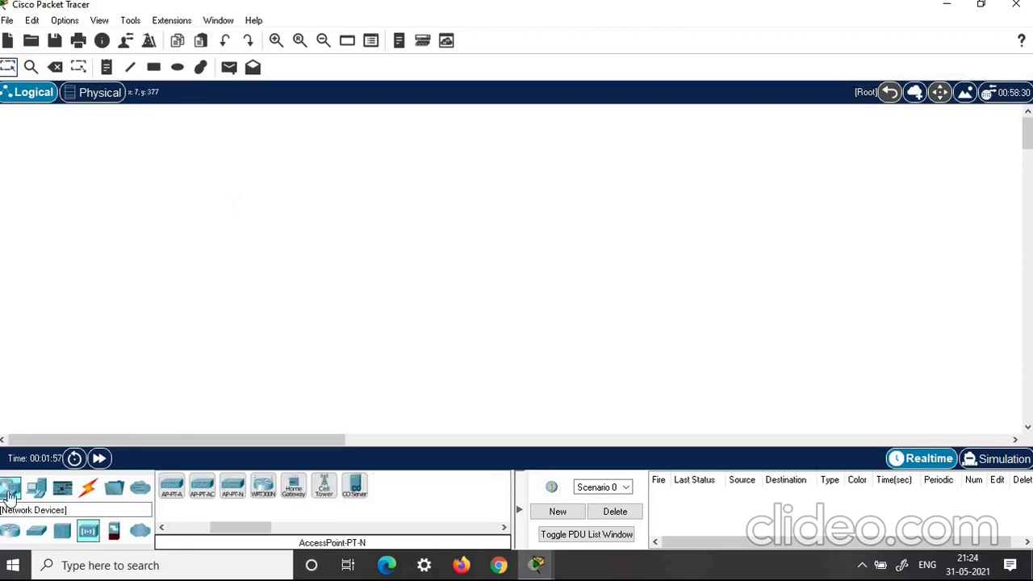
Place a Home Gateway from the wireless network devices in the upper-left area of the logical workspace.
click(9, 490)
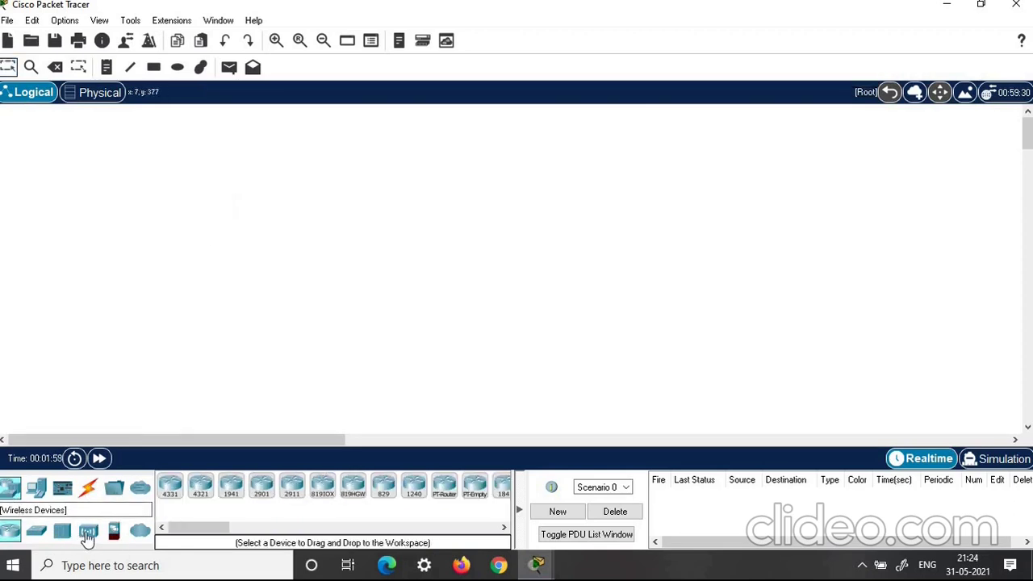
click(87, 538)
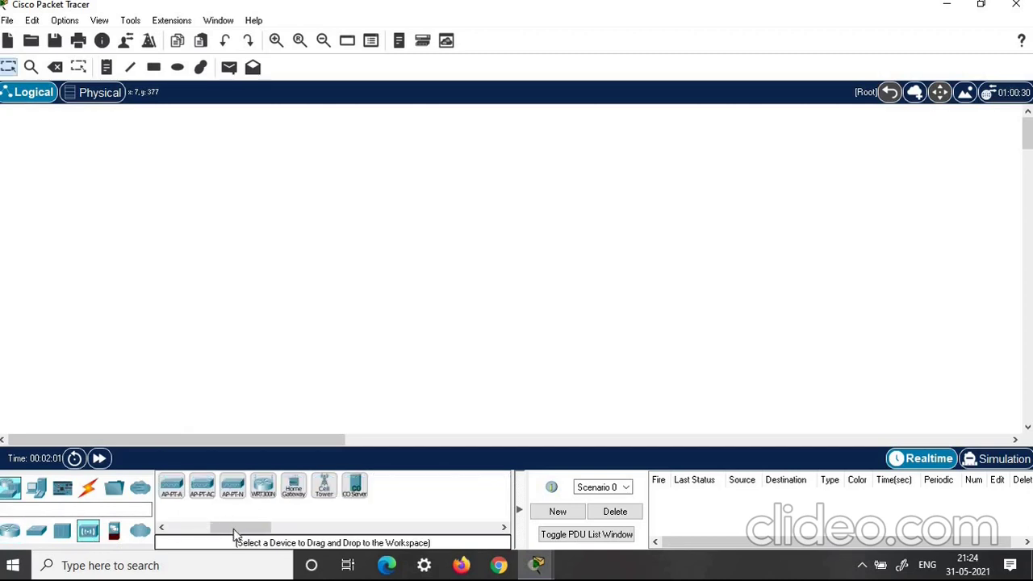
drag(234, 529, 216, 530)
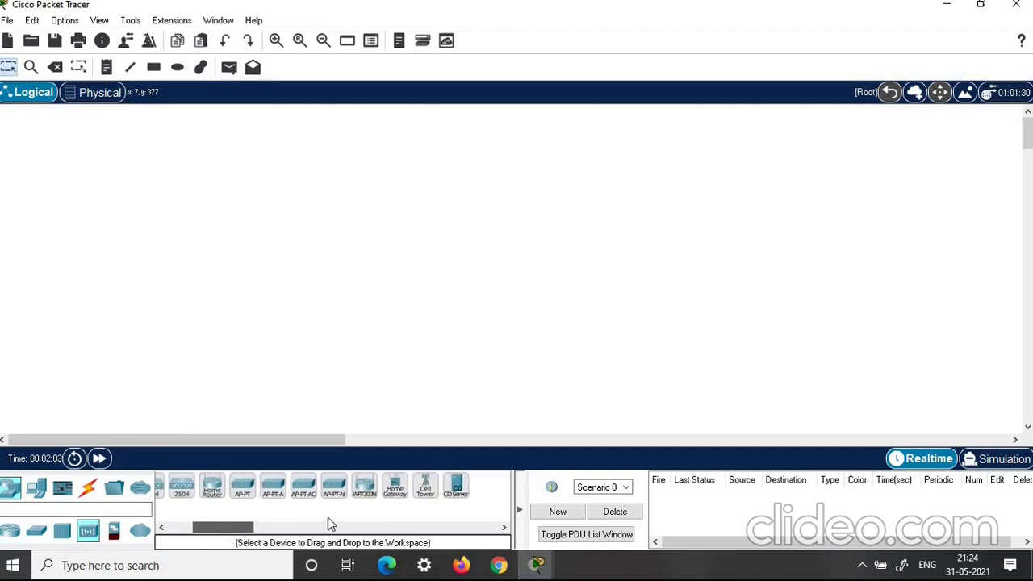
drag(395, 487, 206, 245)
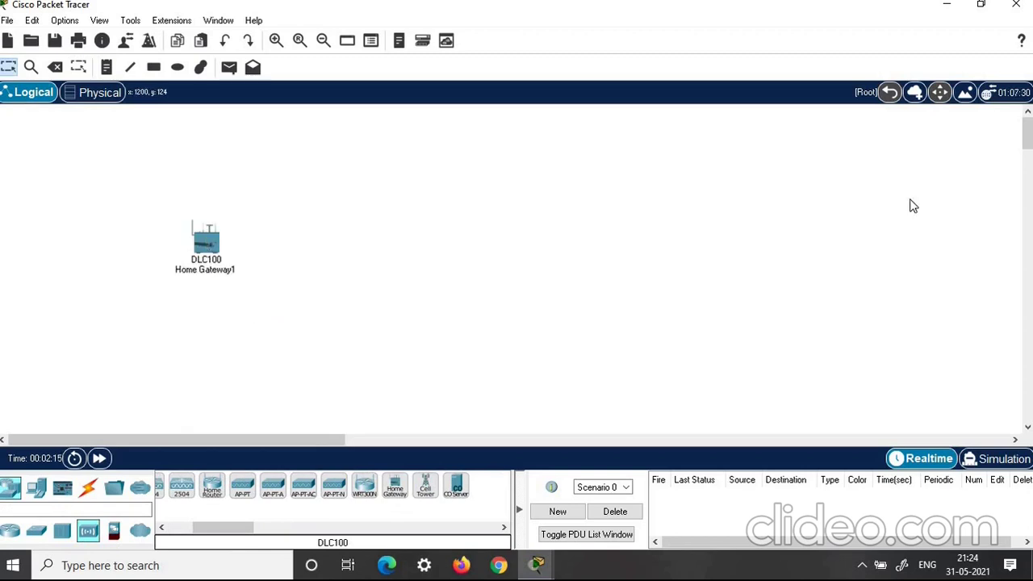
Add a smartphone end device to the workspace, to the right of the home gateway.
click(9, 487)
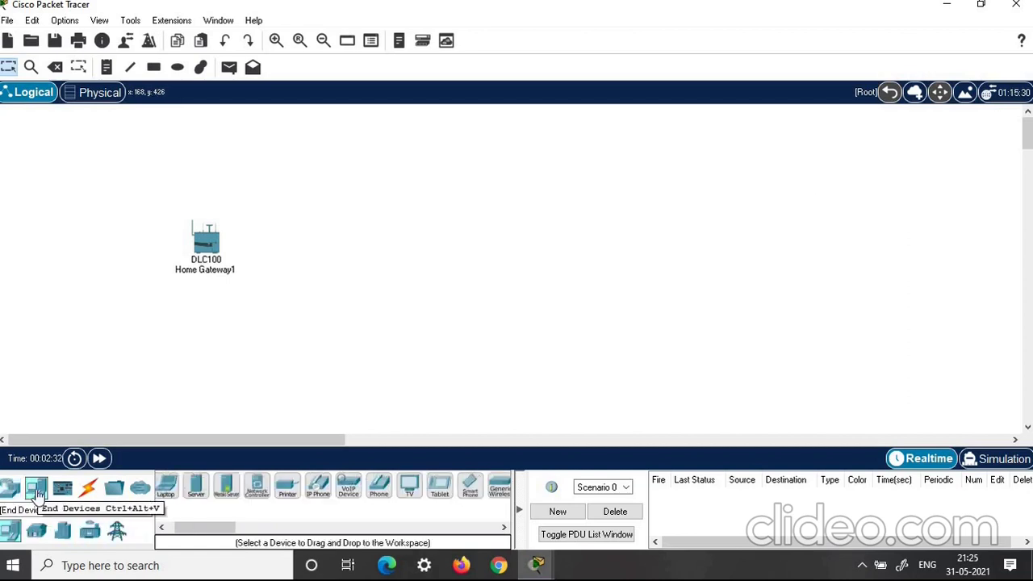
click(10, 533)
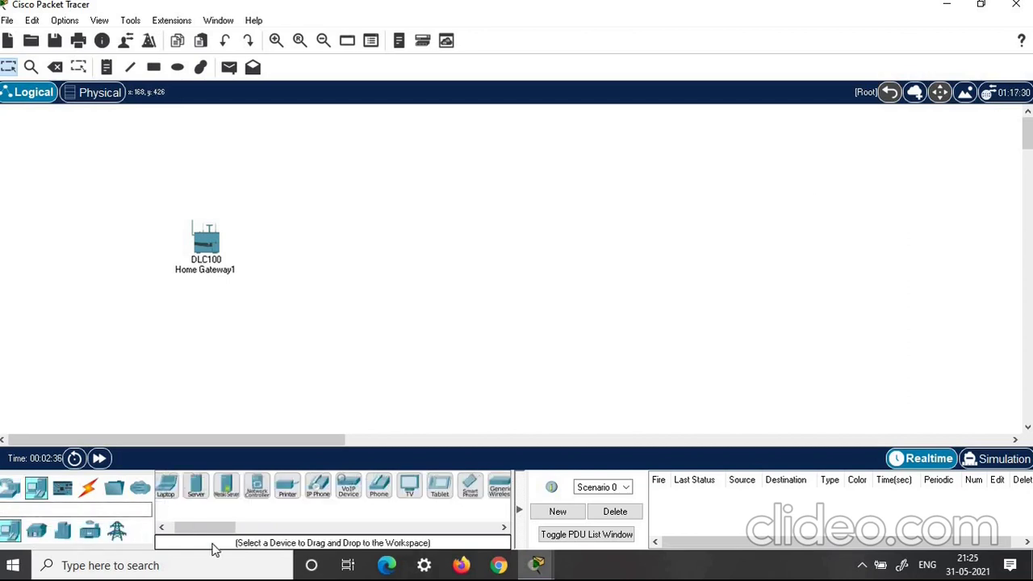
scroll(214, 530, right, 2)
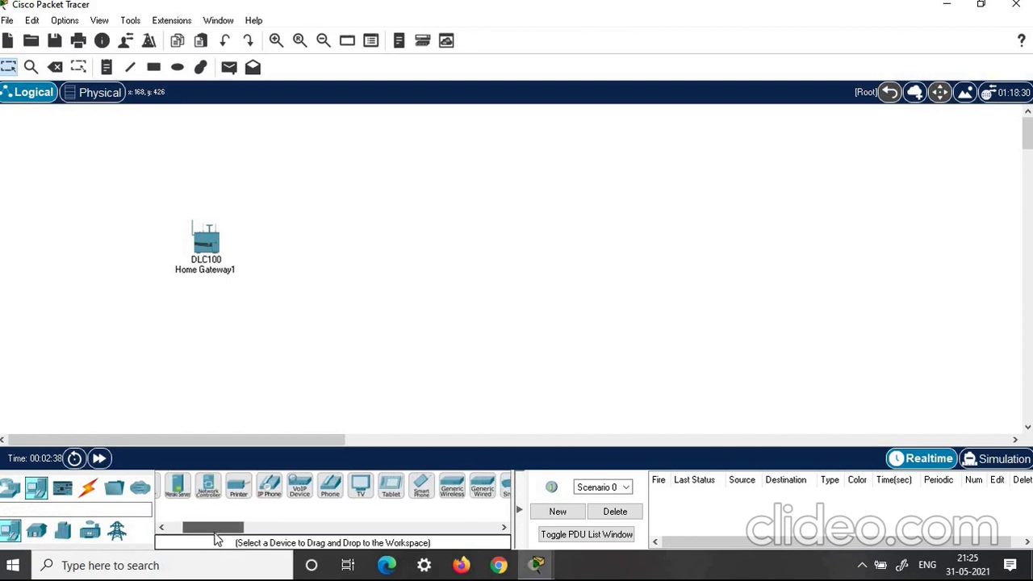
scroll(215, 532, right, 1)
click(391, 487)
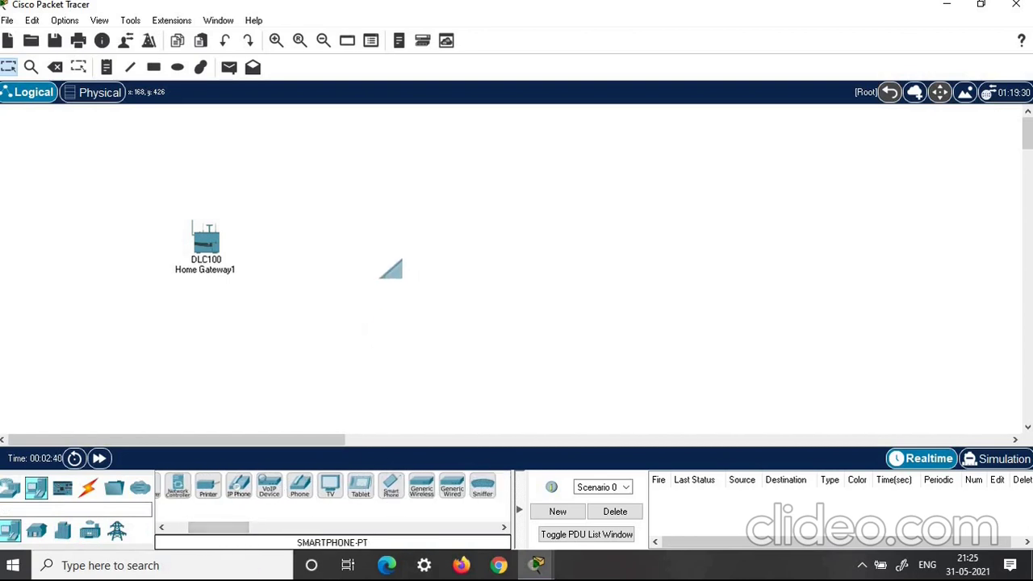
click(399, 284)
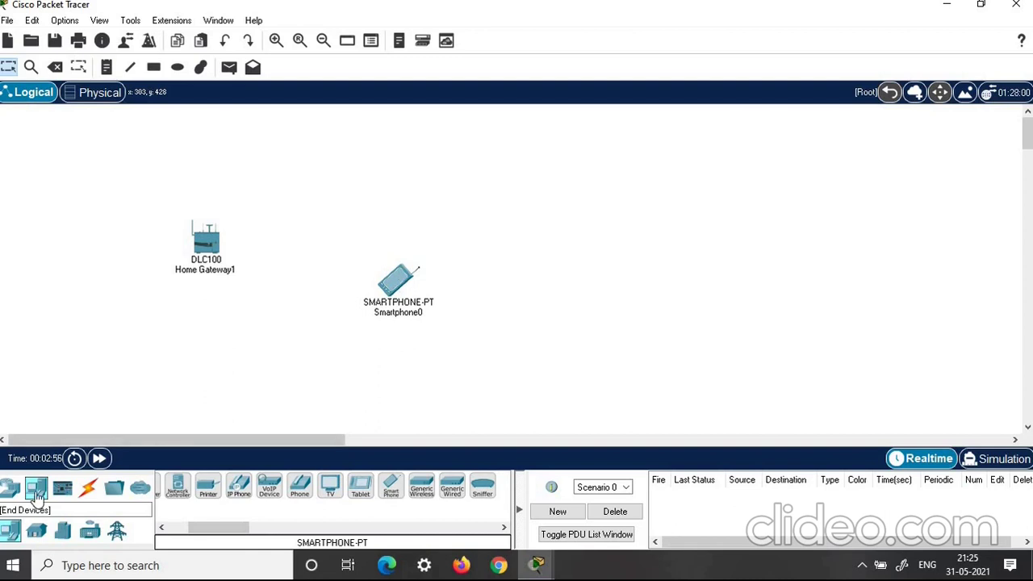
Place a light, a door and a ceiling fan from the home devices around the home gateway.
click(37, 534)
drag(201, 530, 231, 545)
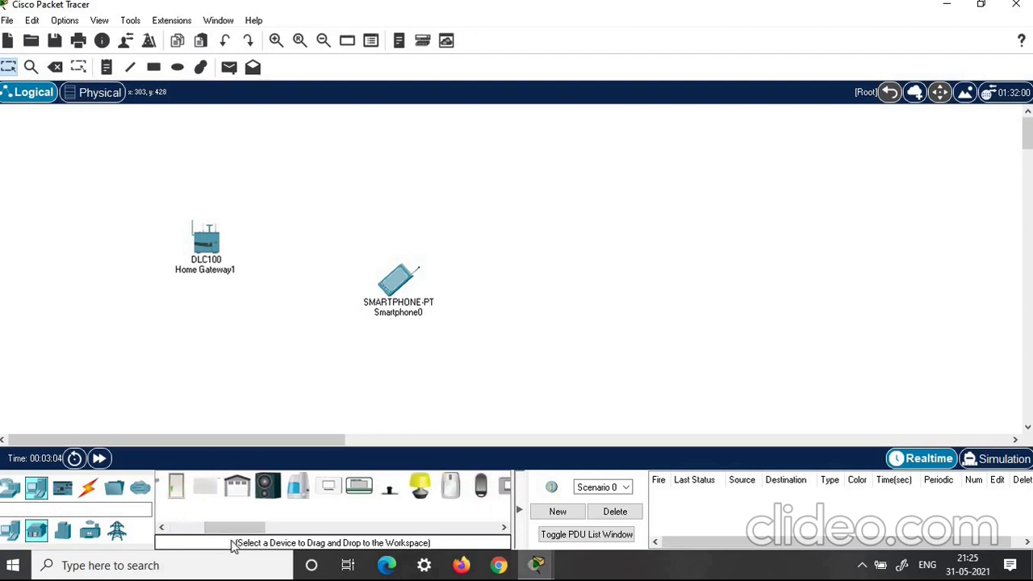
drag(419, 485, 115, 342)
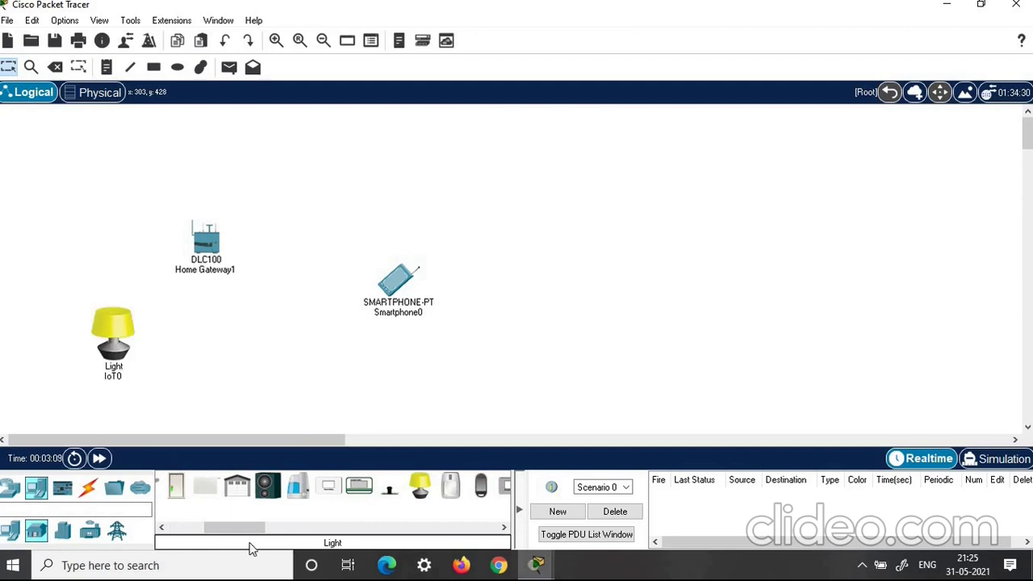
drag(252, 549, 235, 547)
drag(264, 485, 213, 339)
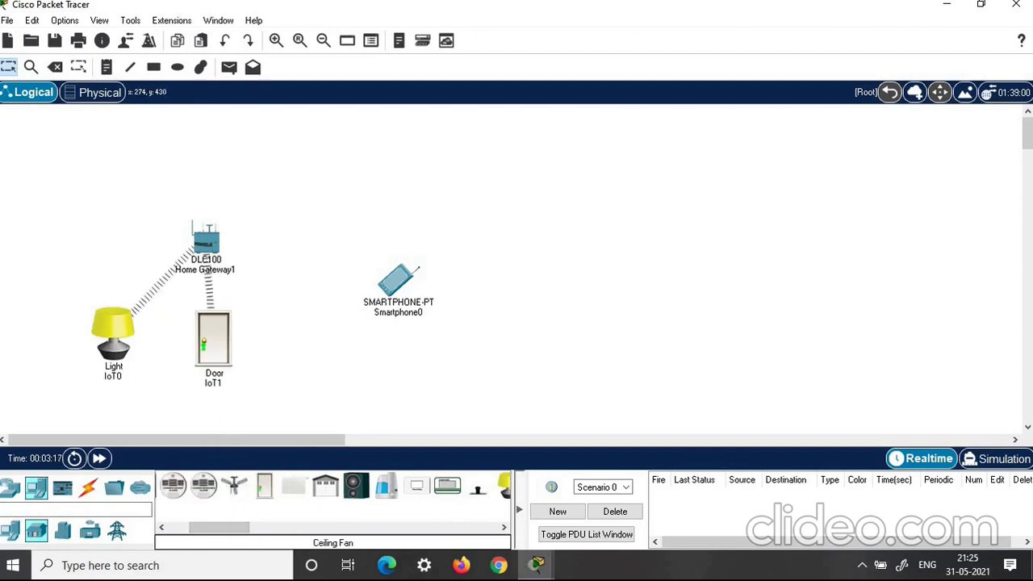
click(94, 227)
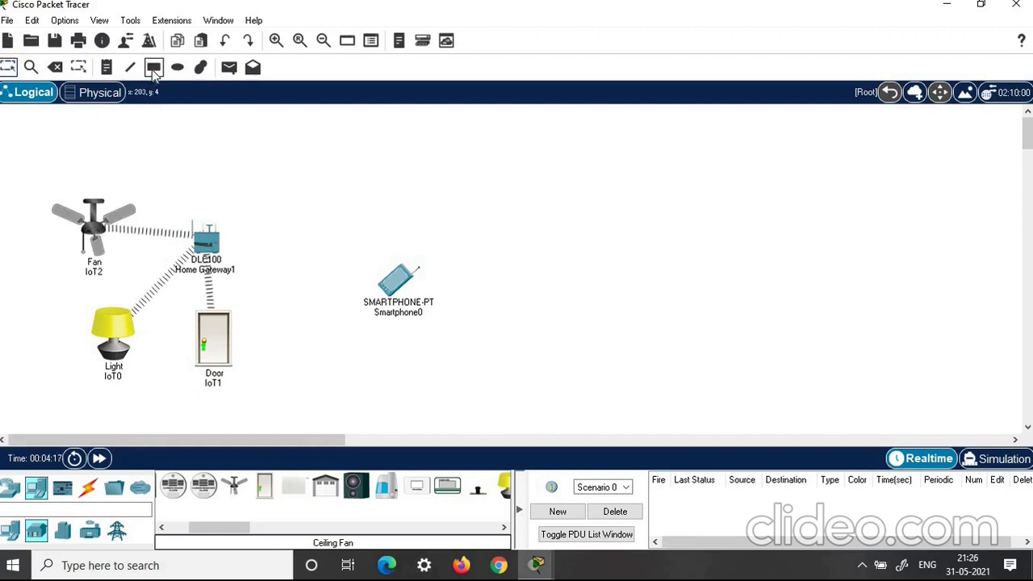
Draw an unfilled black-outlined rectangle around the fan, light, door and home gateway, leaving the smartphone outside.
click(154, 71)
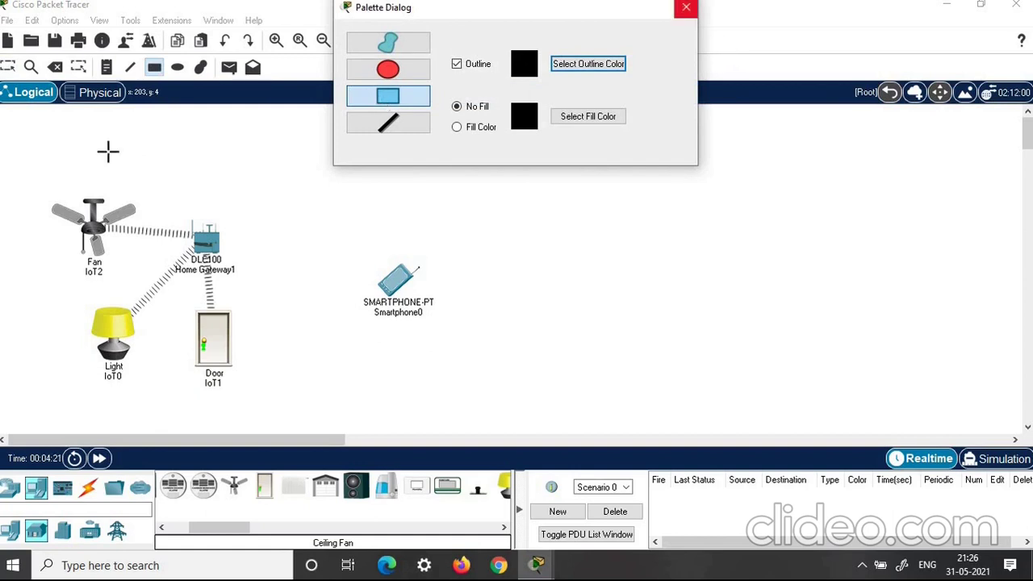
drag(36, 172, 282, 410)
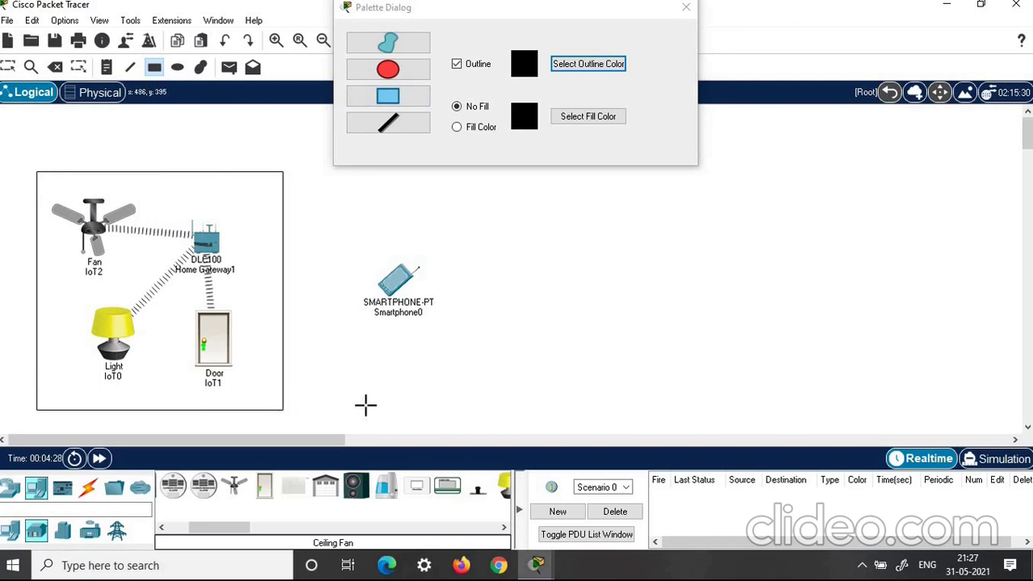
click(688, 10)
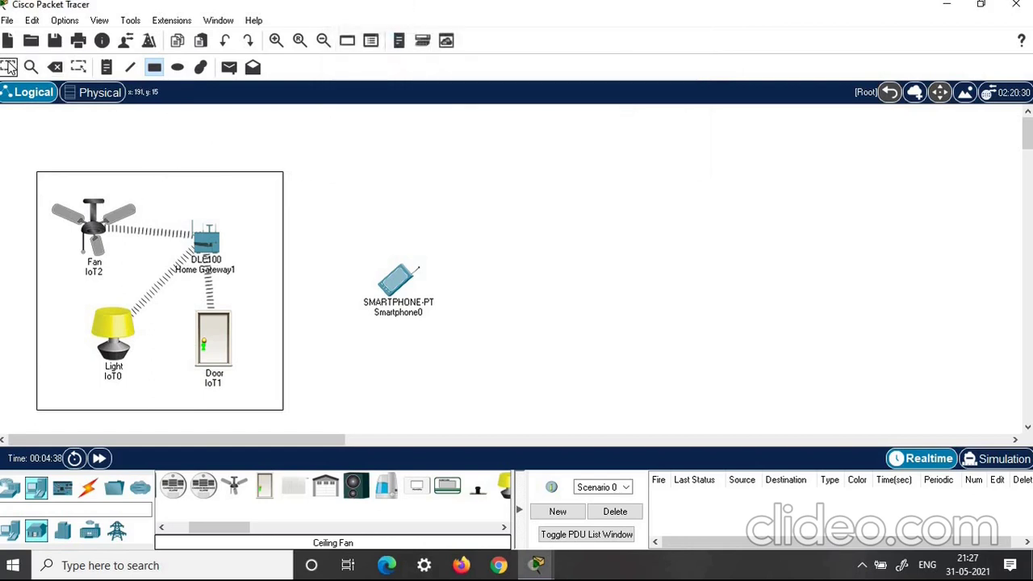
Move the fan to the rectangle's upper-left corner, the light to the lower-left and the door to the lower-right.
click(8, 66)
drag(105, 273, 86, 244)
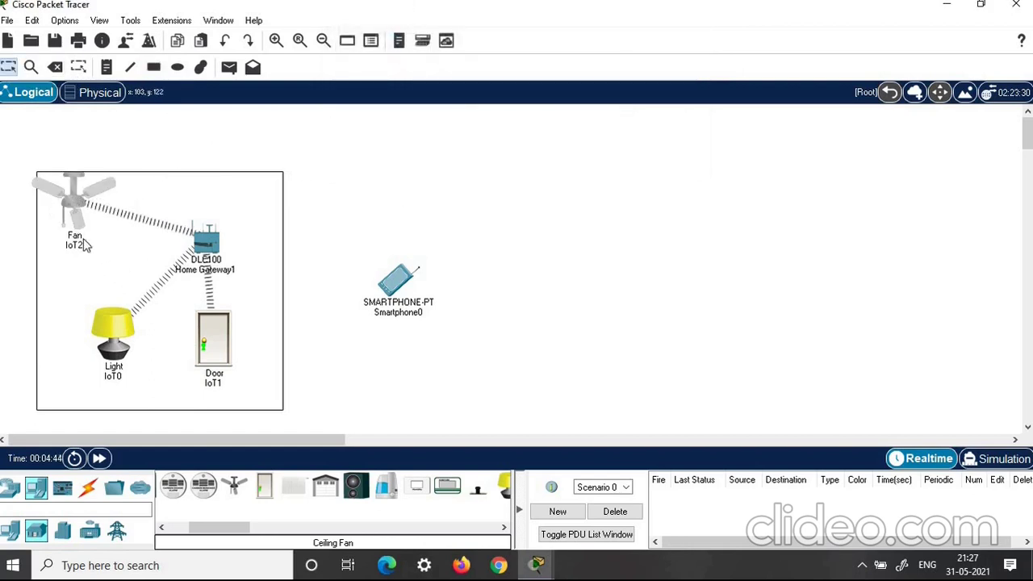
drag(110, 322, 48, 367)
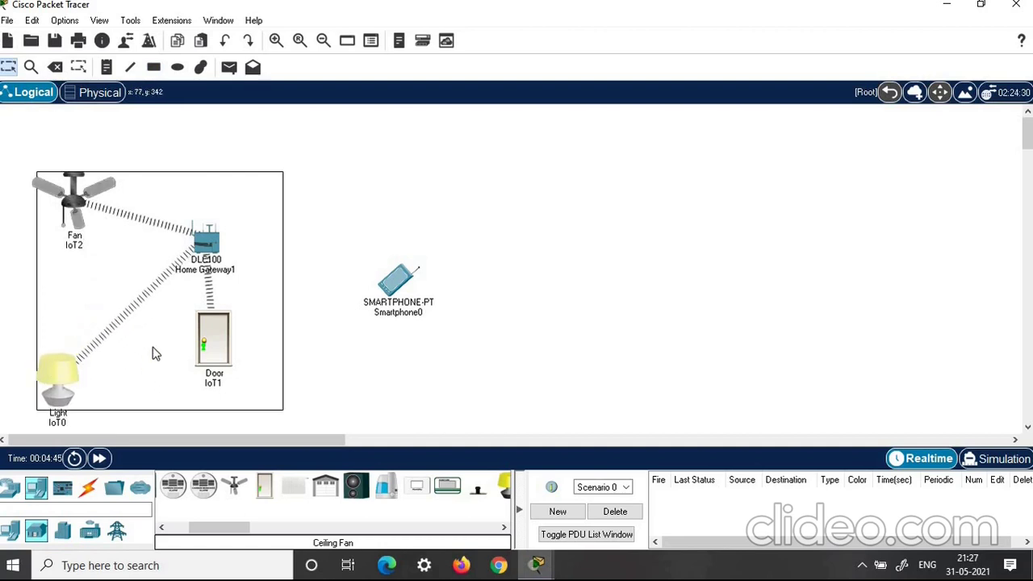
drag(221, 352, 272, 391)
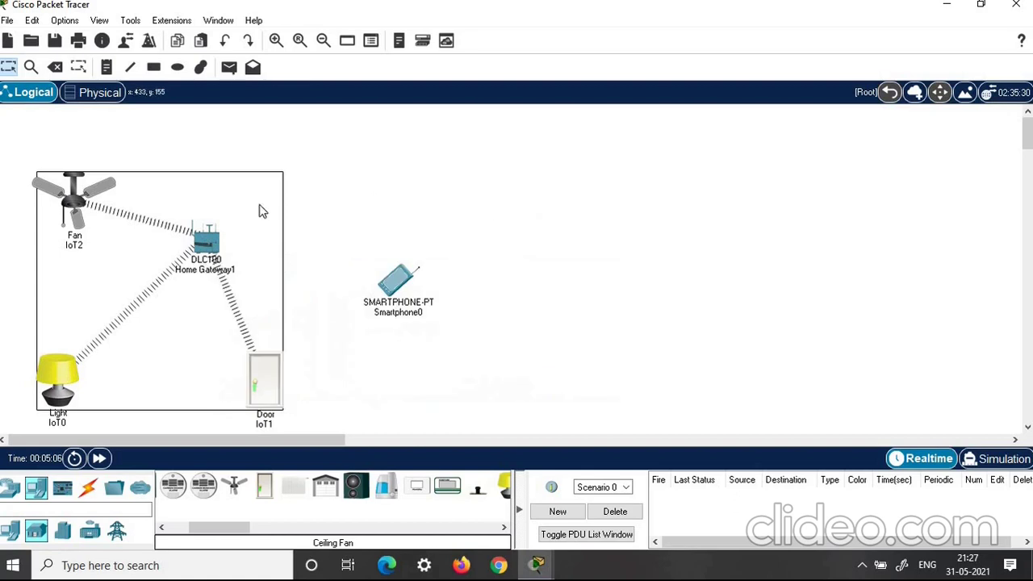
Secure the home gateway's wireless interface with WPA2-PSK authentication and enter the PSK pass phrase.
click(206, 244)
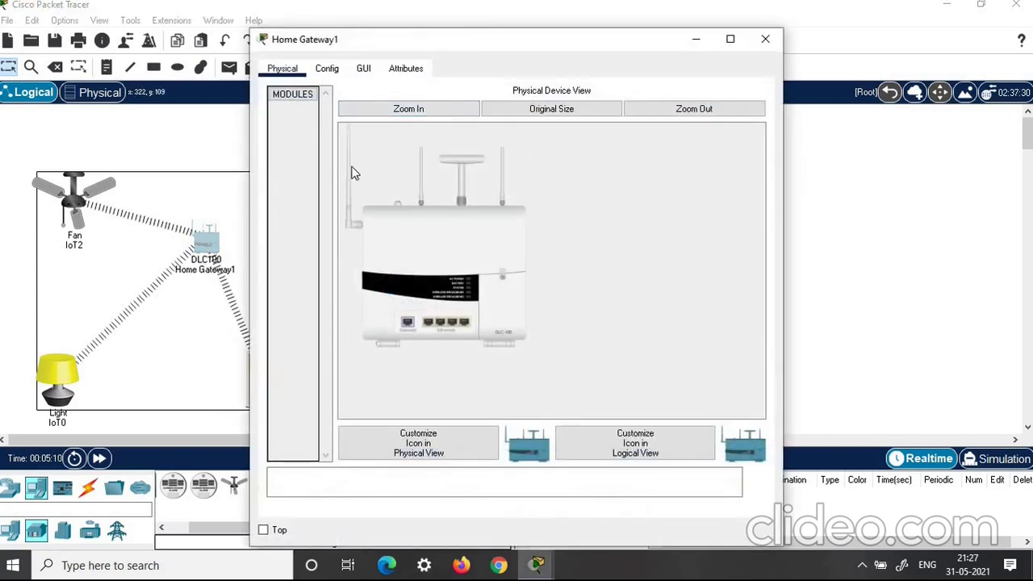
click(326, 71)
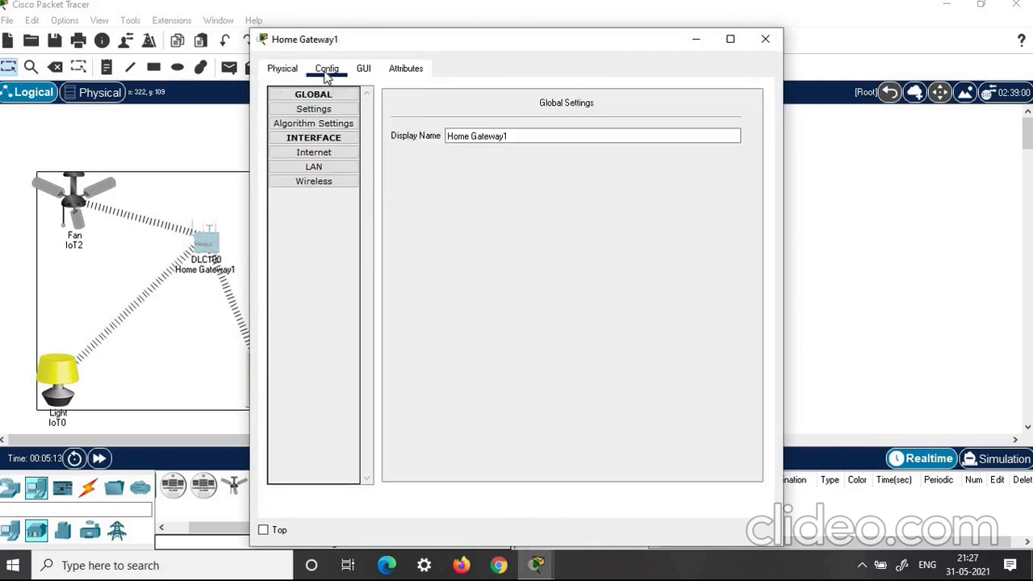
click(470, 137)
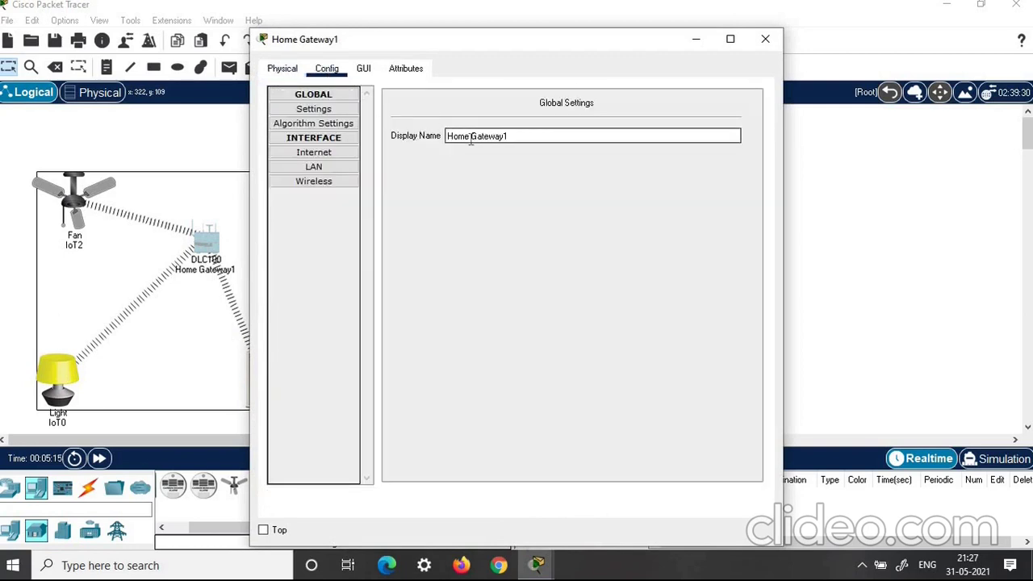
click(334, 184)
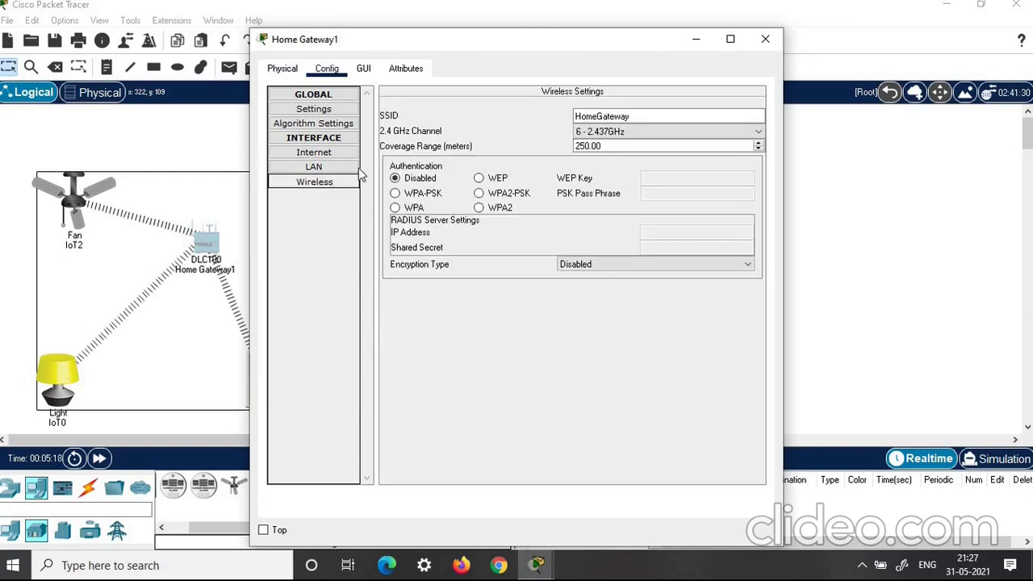
click(642, 117)
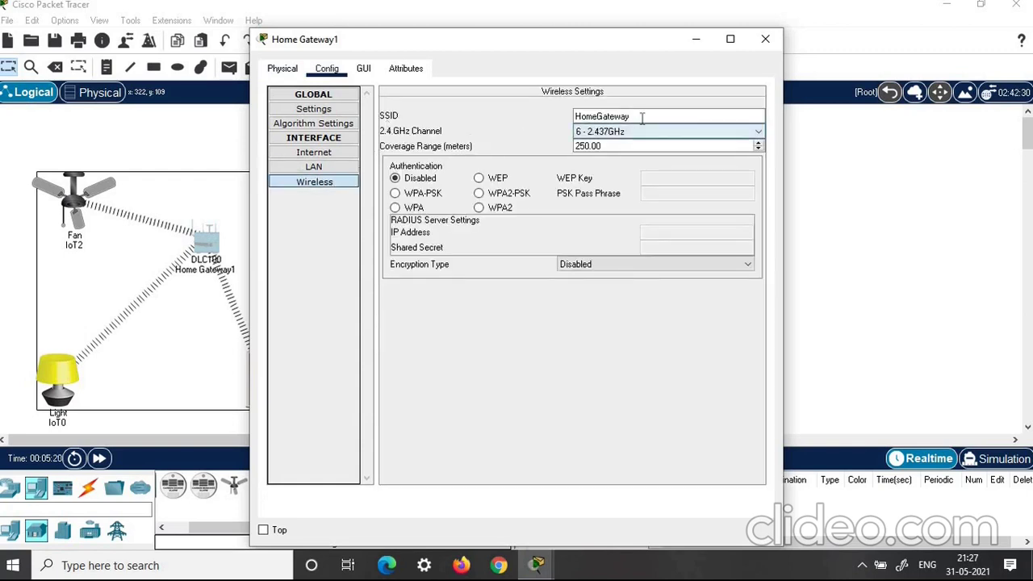
key(ctrl+a)
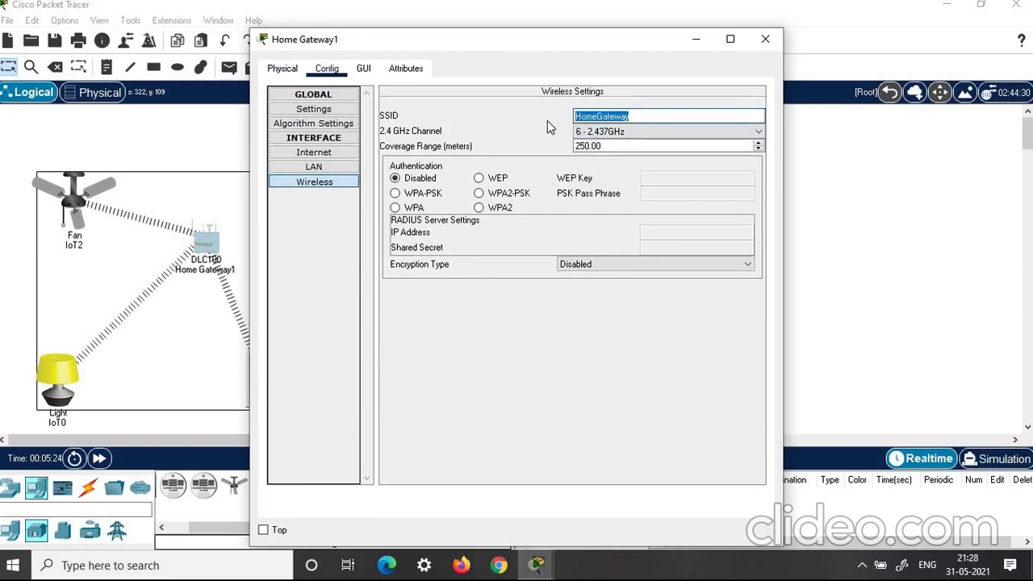
click(480, 194)
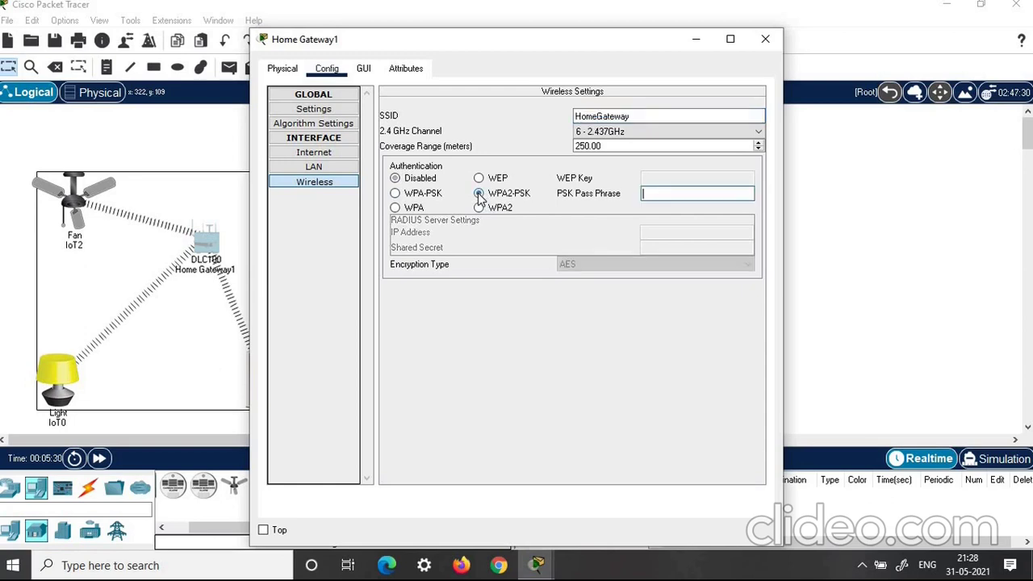
click(656, 197)
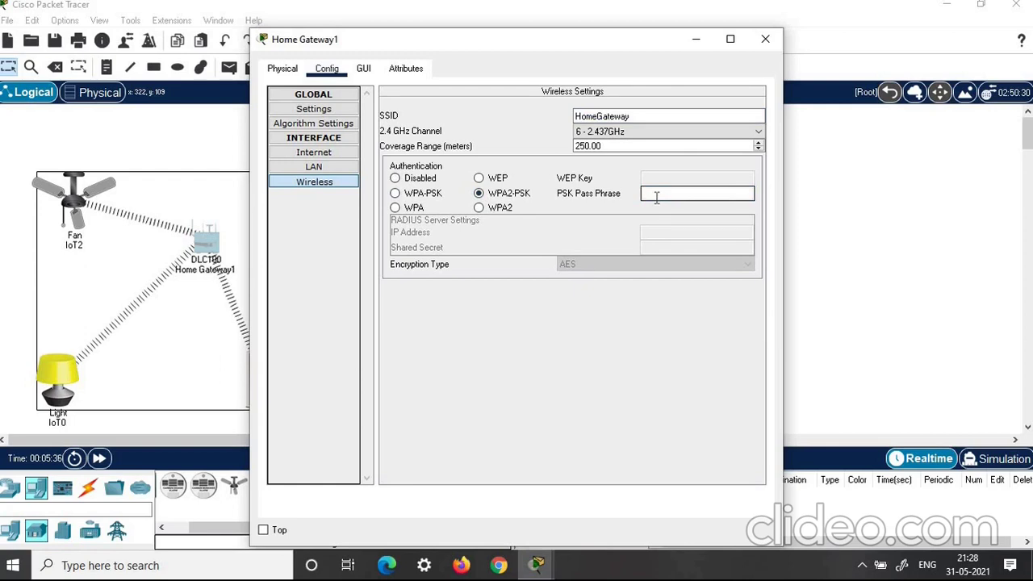
text(getconnect)
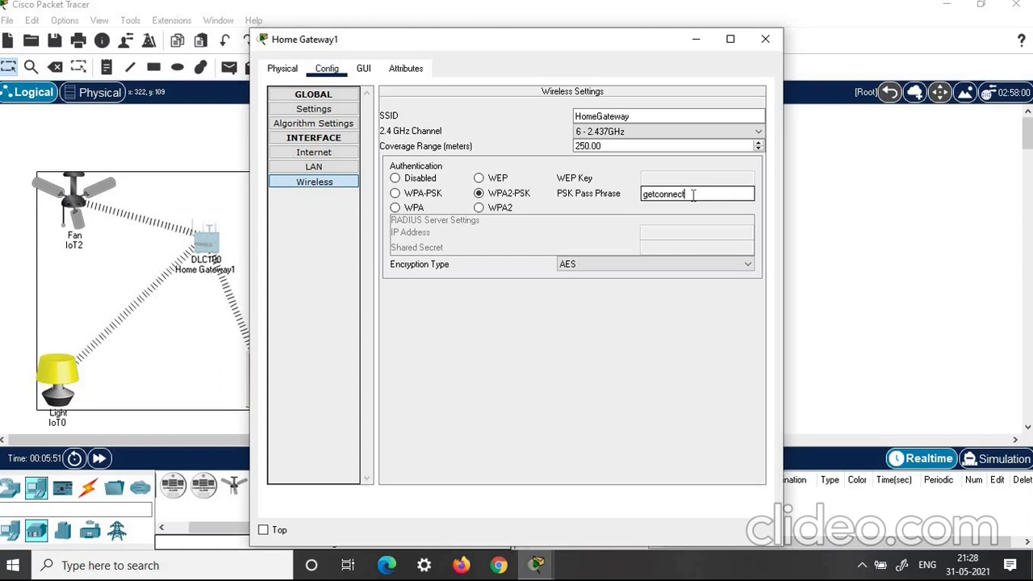
click(764, 39)
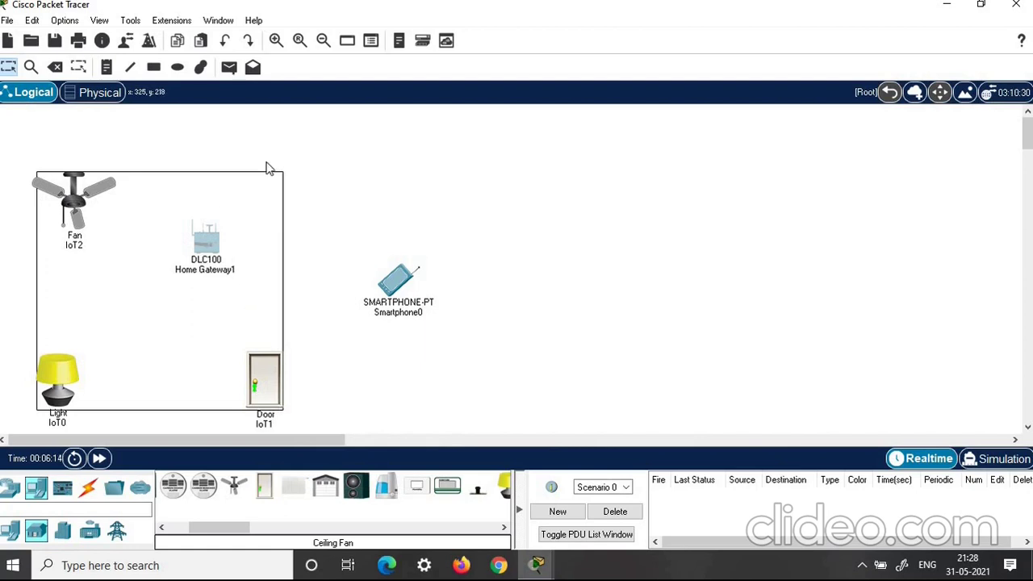
Open the ceiling fan and read its specifications on direct, local and remote control and its data format.
alt+click(73, 208)
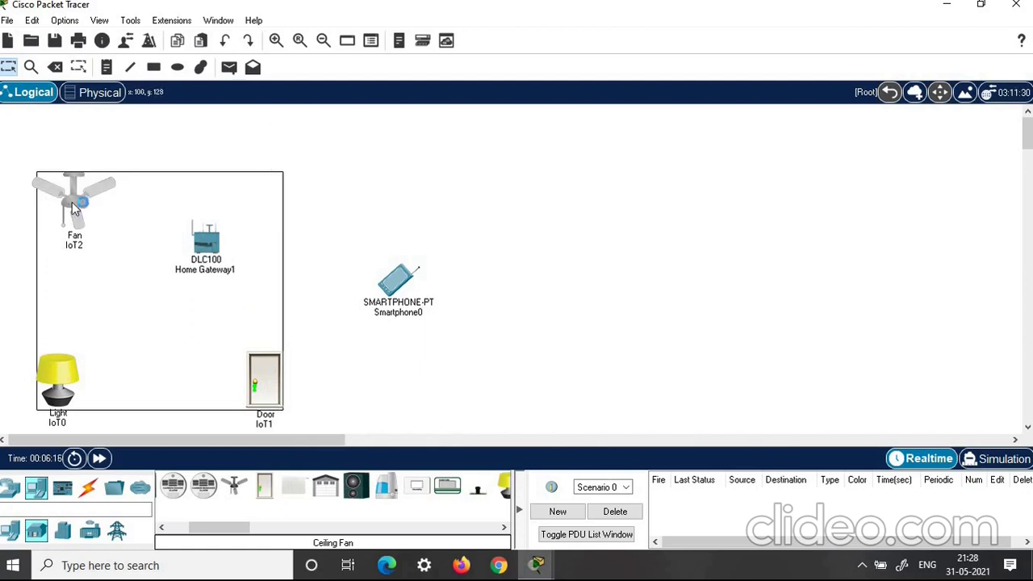
click(73, 208)
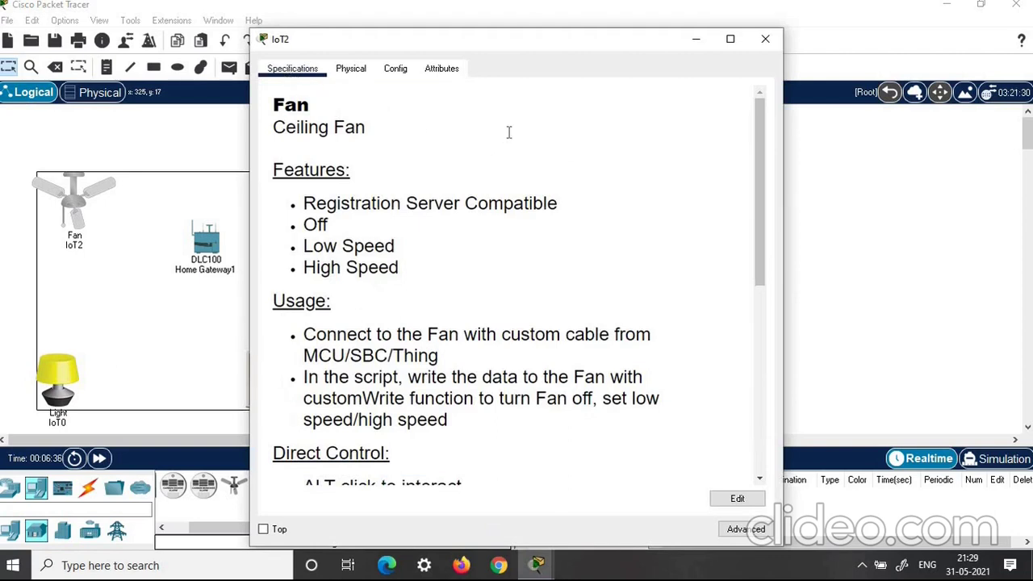
scroll(509, 133, down, 5)
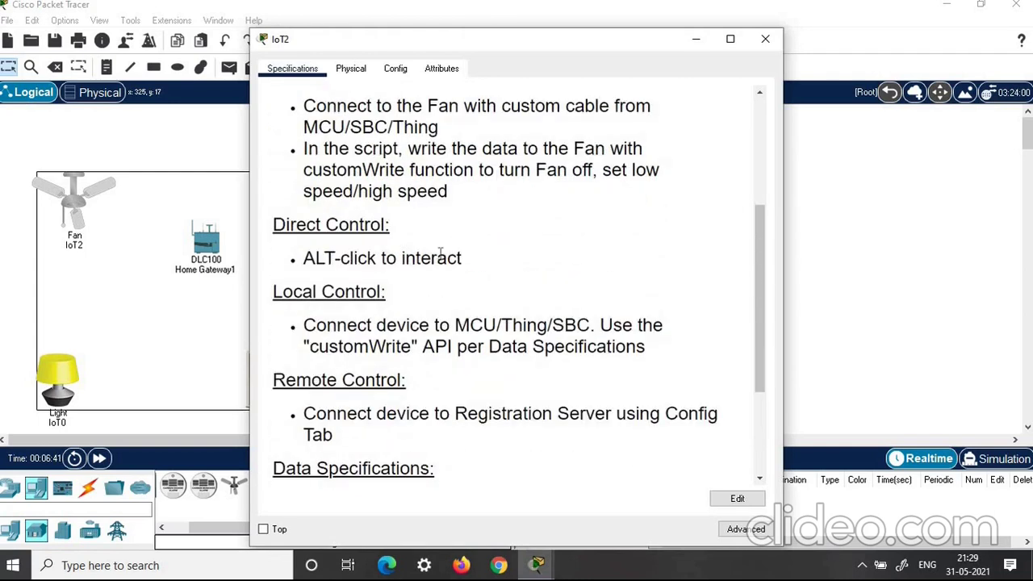
scroll(440, 254, down, 1)
scroll(440, 253, down, 3)
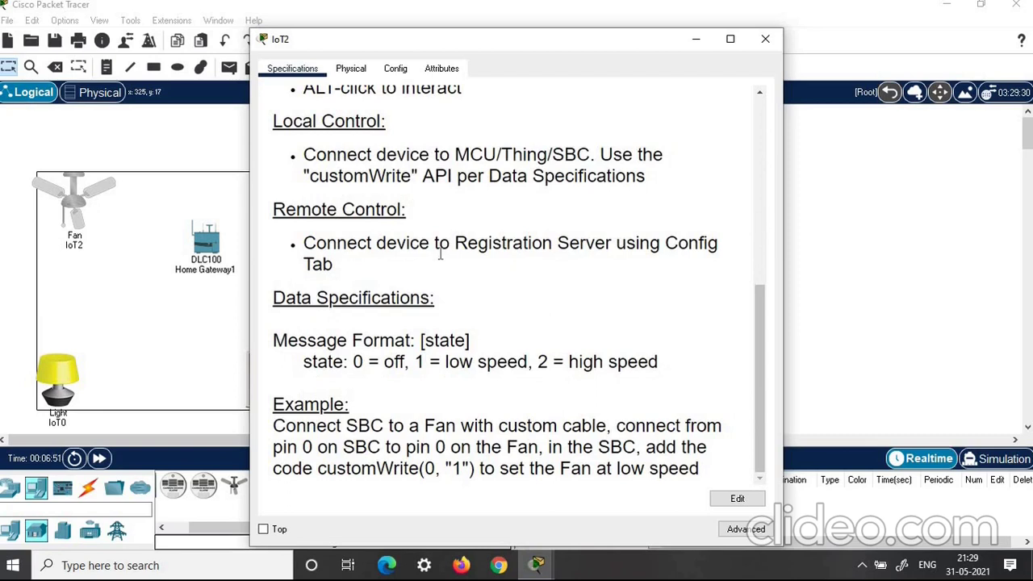
Set the ceiling fan's display name to Fan and choose Home Gateway as its IoT server.
click(395, 71)
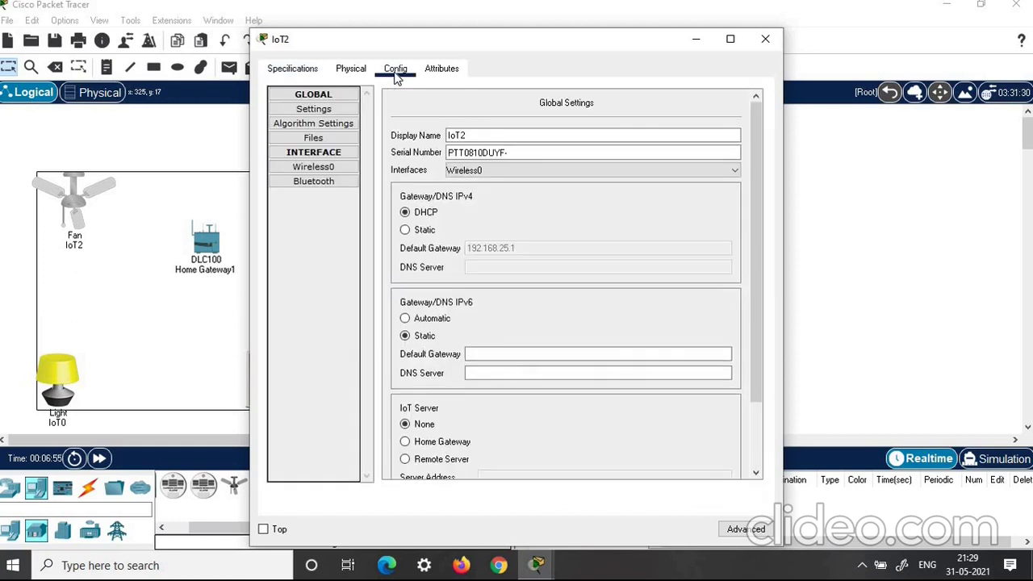
click(459, 138)
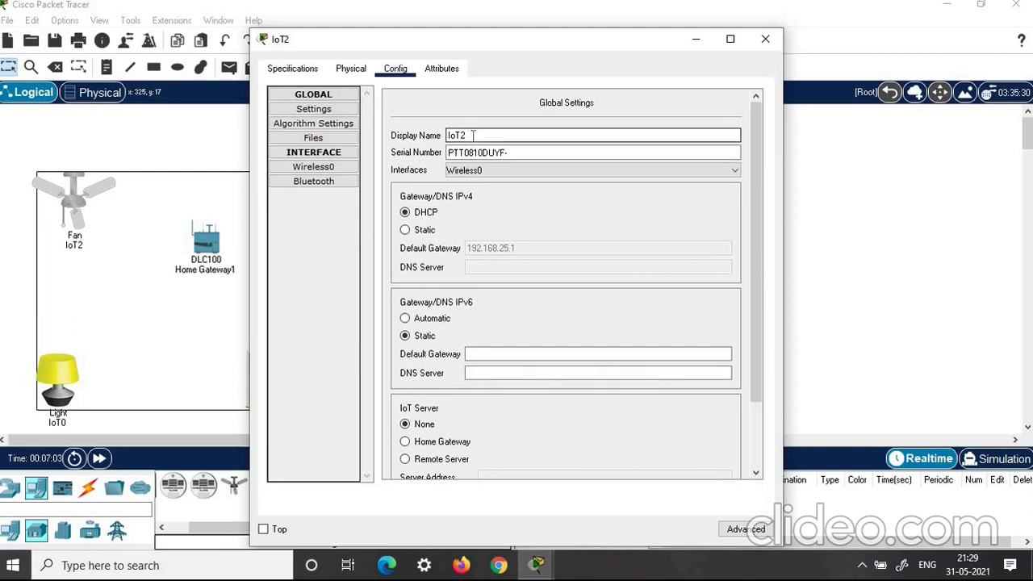
key(ctrl+a)
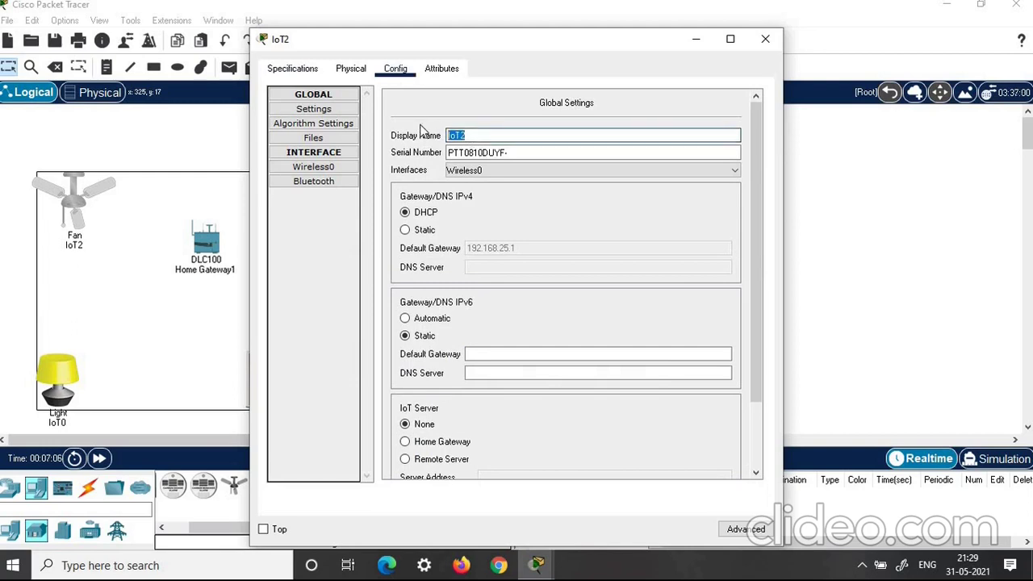
text(Fan)
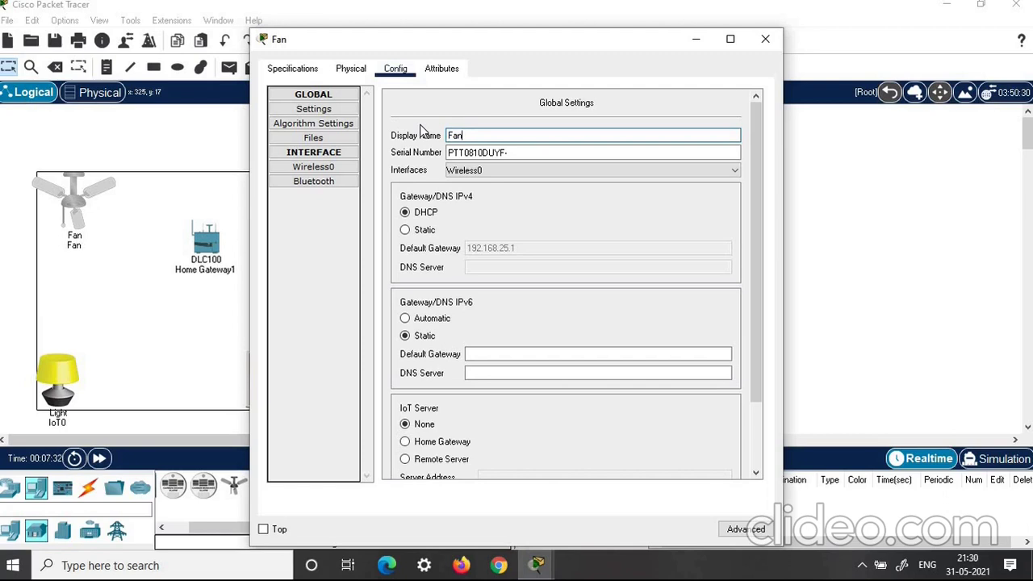
scroll(447, 387, down, 1)
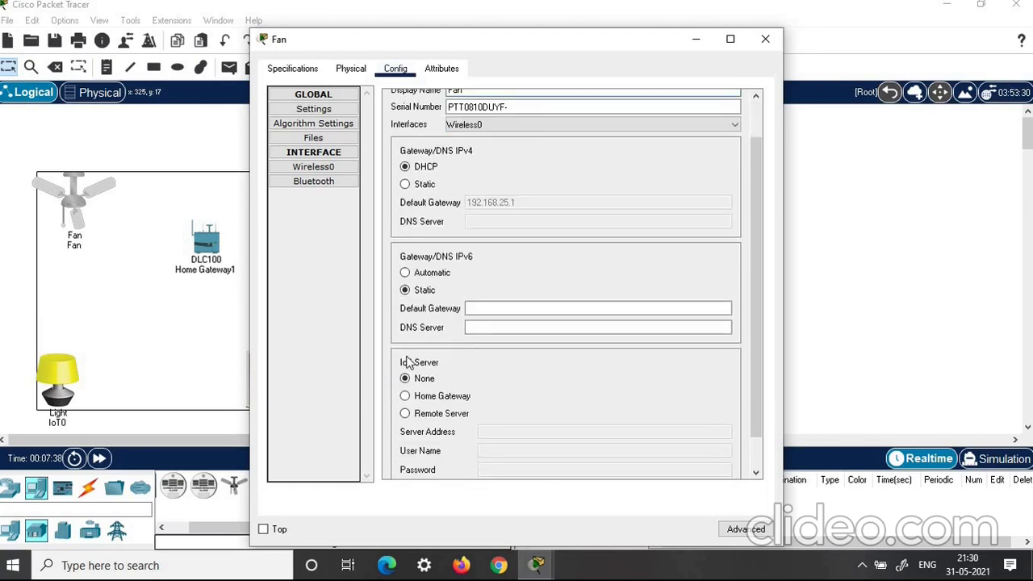
click(405, 396)
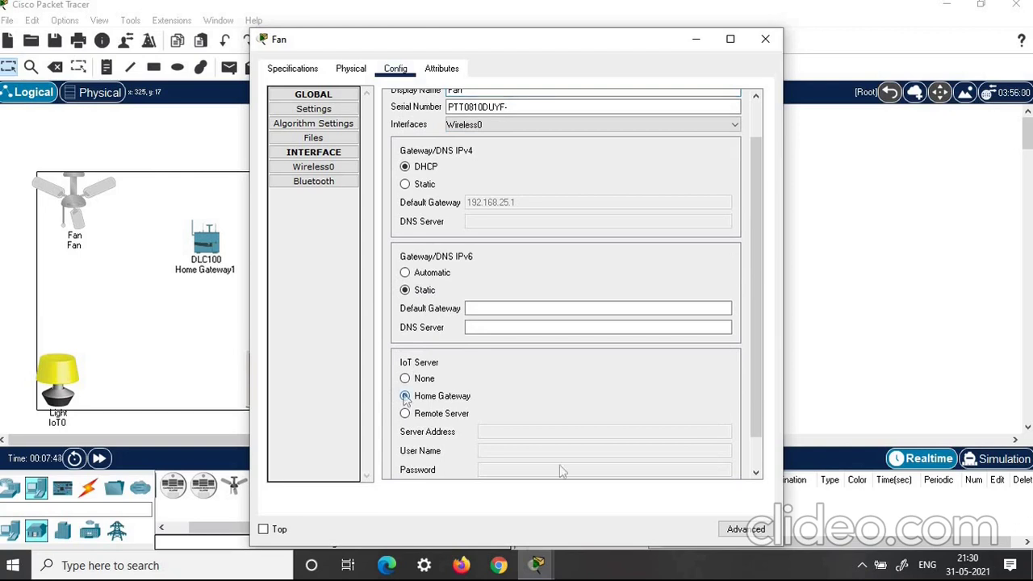
Show the fan's advanced settings and choose PT-IOT-NM-1W as its network adapter.
click(745, 530)
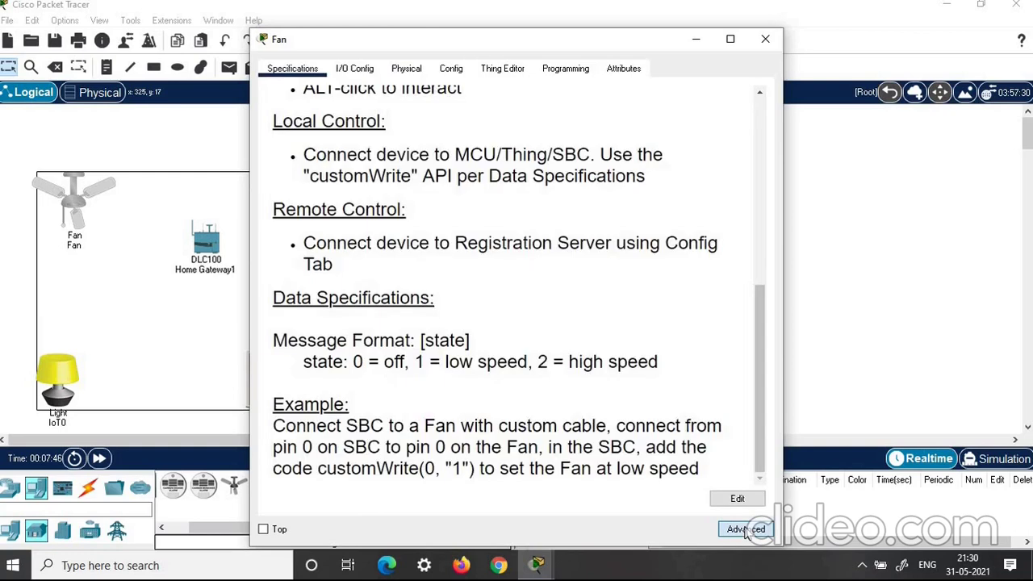
click(352, 70)
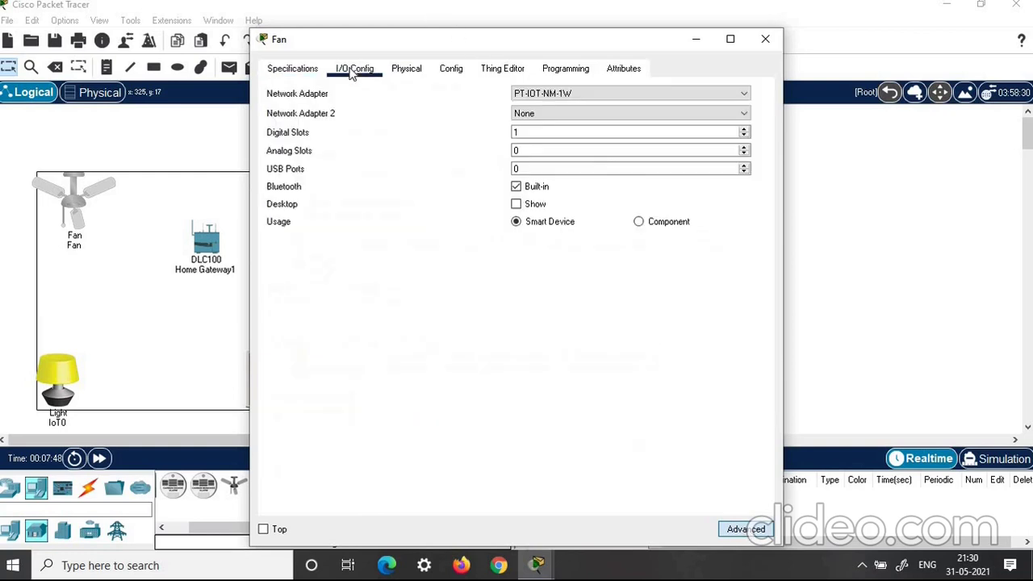
click(568, 93)
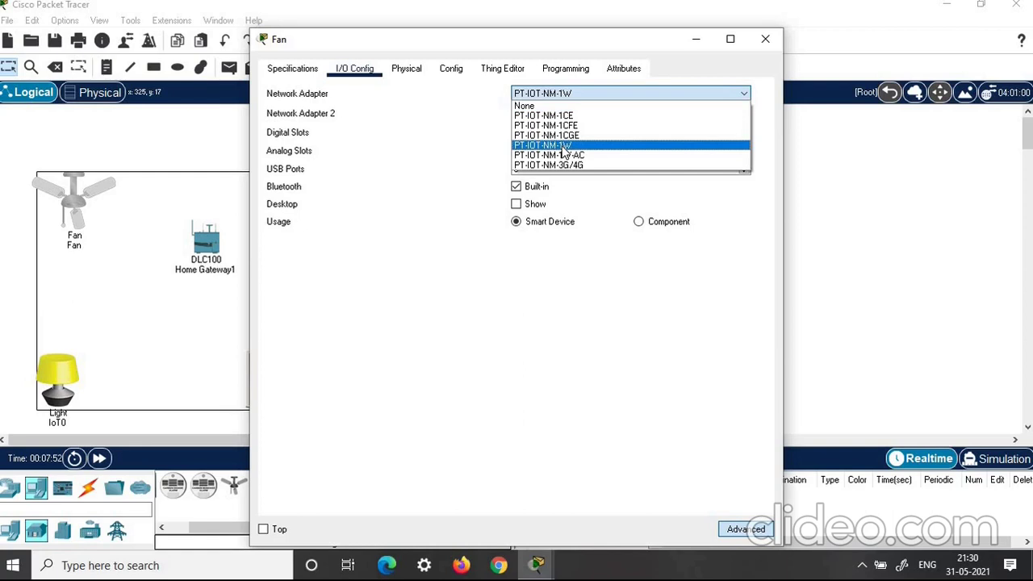
click(561, 145)
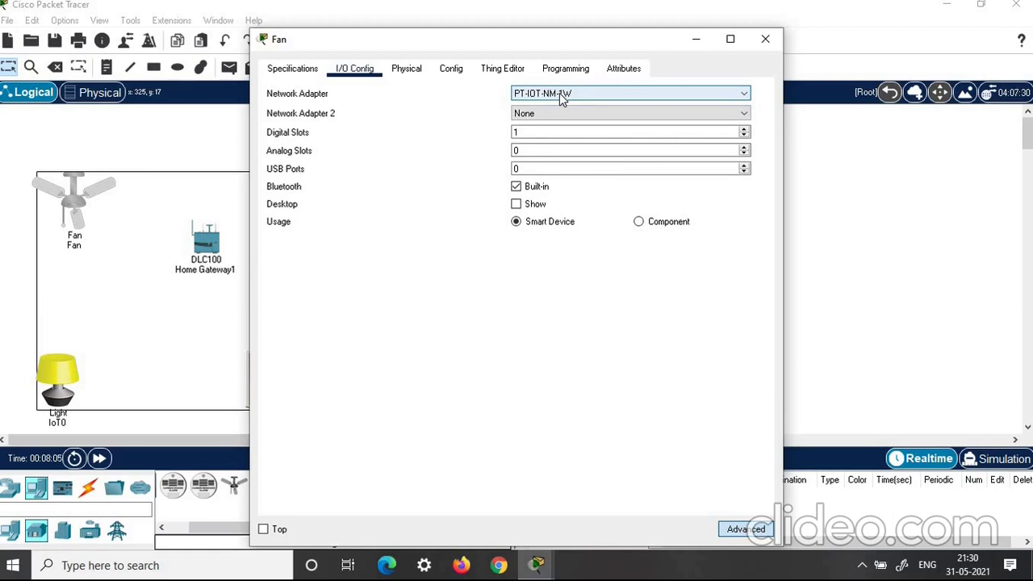
Set the fan's Wireless0 authentication to WPA2-PSK, enter the PSK pass phrase and close the fan's window.
click(453, 70)
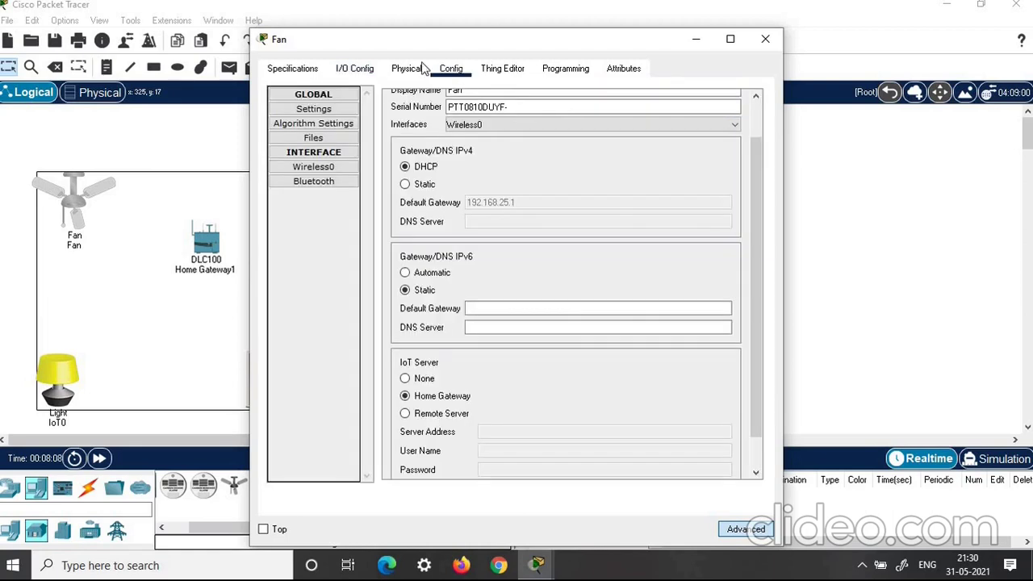
click(312, 169)
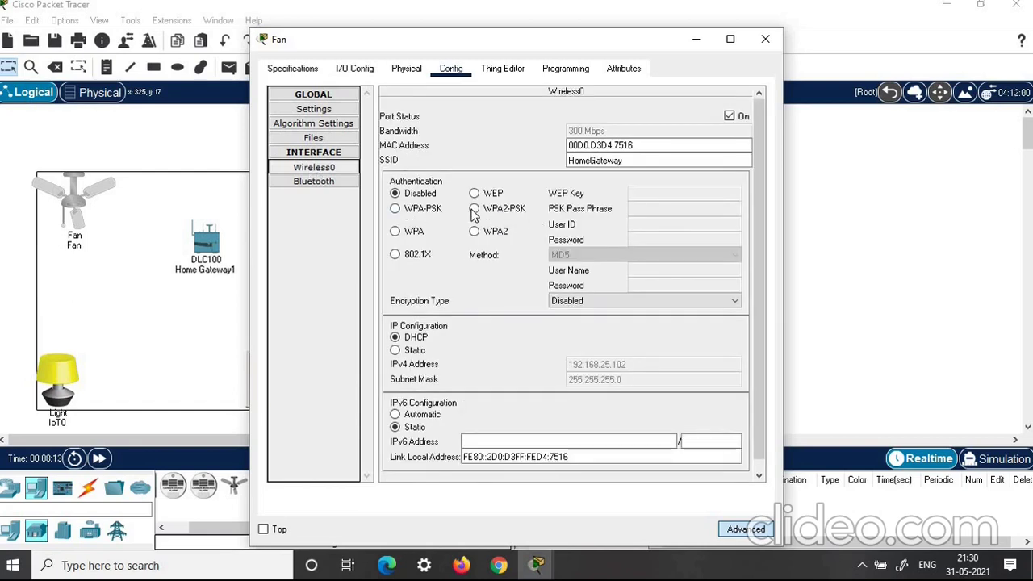
click(474, 209)
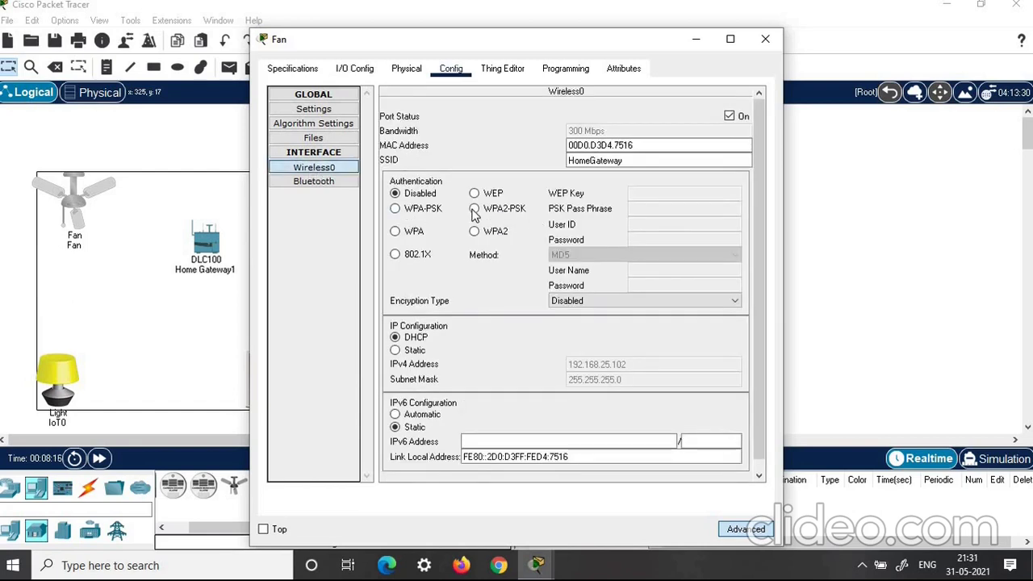
click(647, 211)
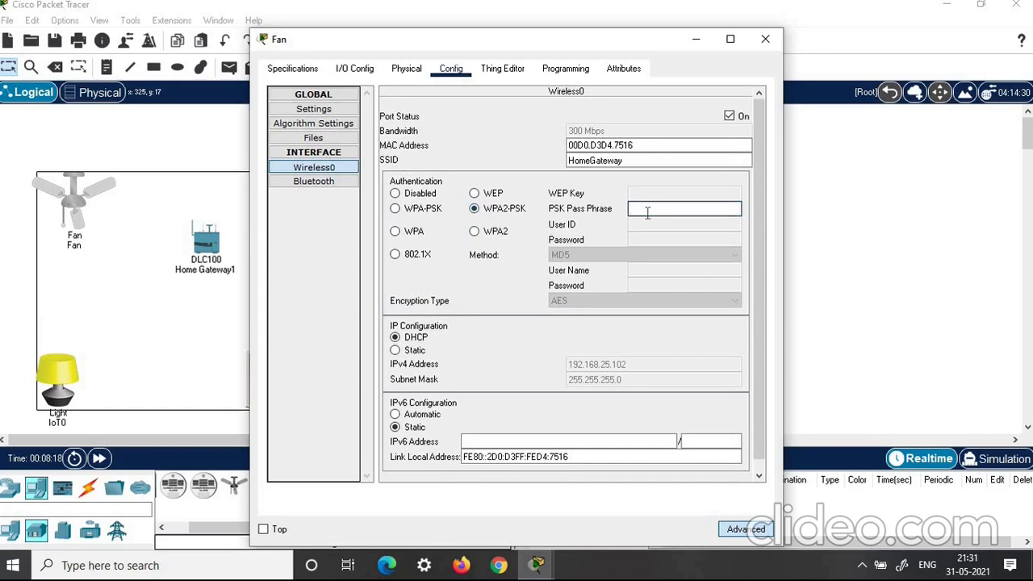
text(getconnect)
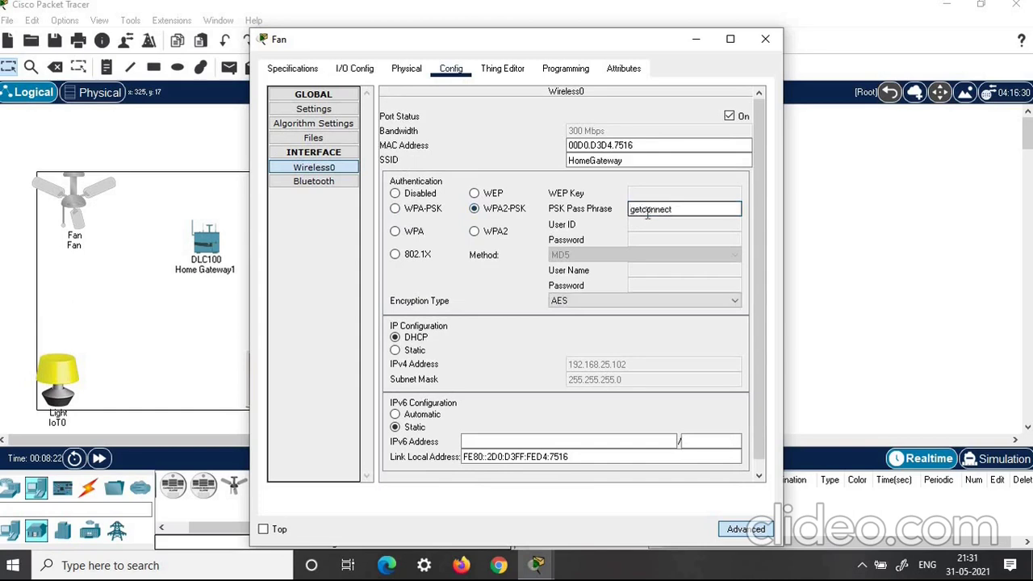
click(765, 38)
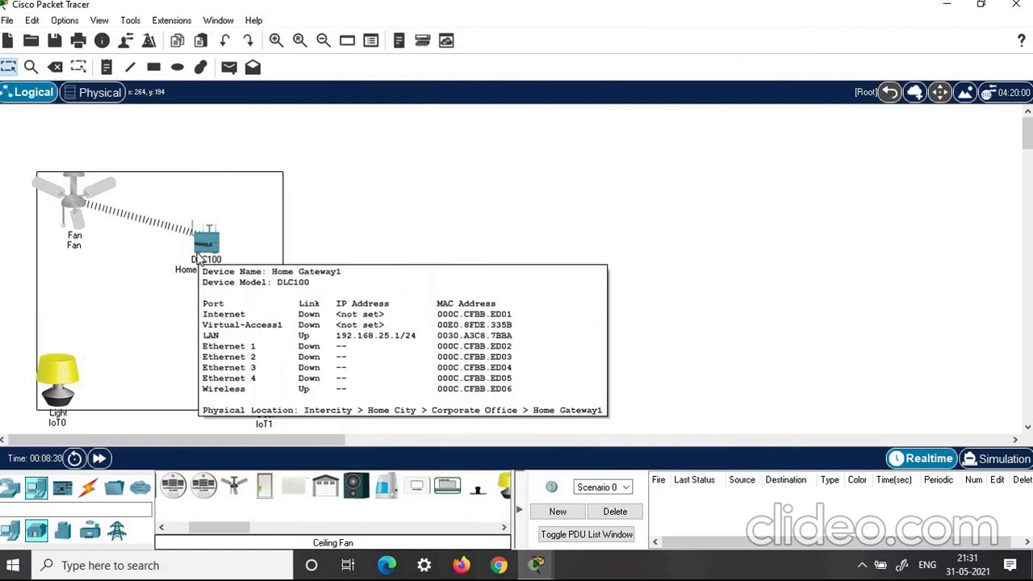
Open the light, set its display name to Light and choose Home Gateway as its IoT server.
click(51, 392)
scroll(352, 137, down, 7)
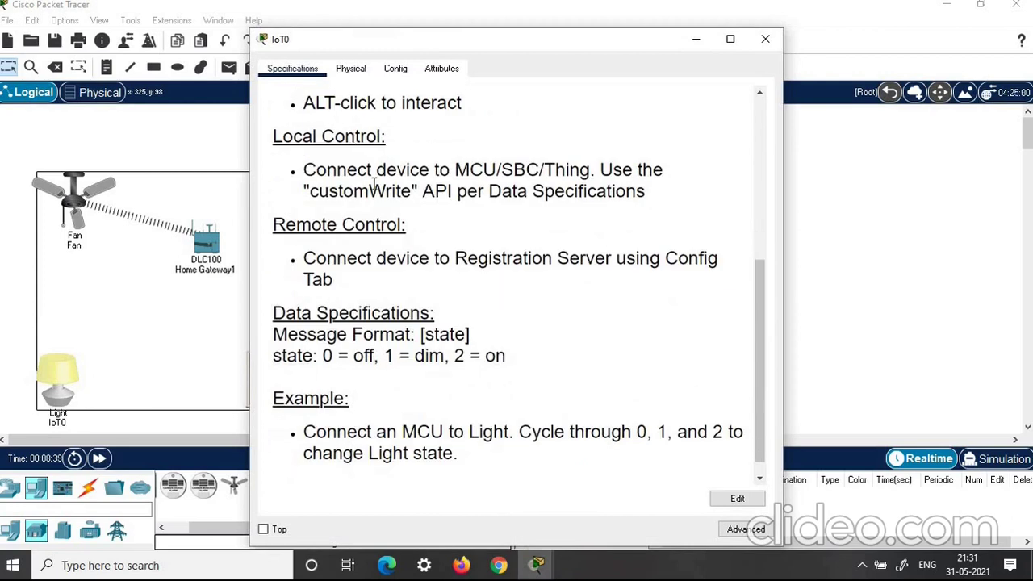
scroll(373, 187, down, 1)
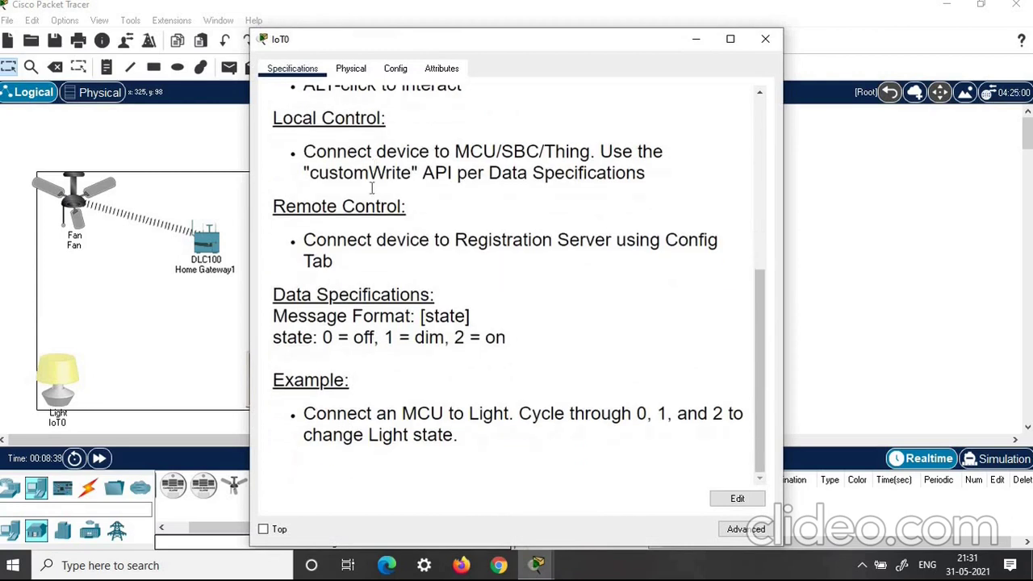
click(392, 72)
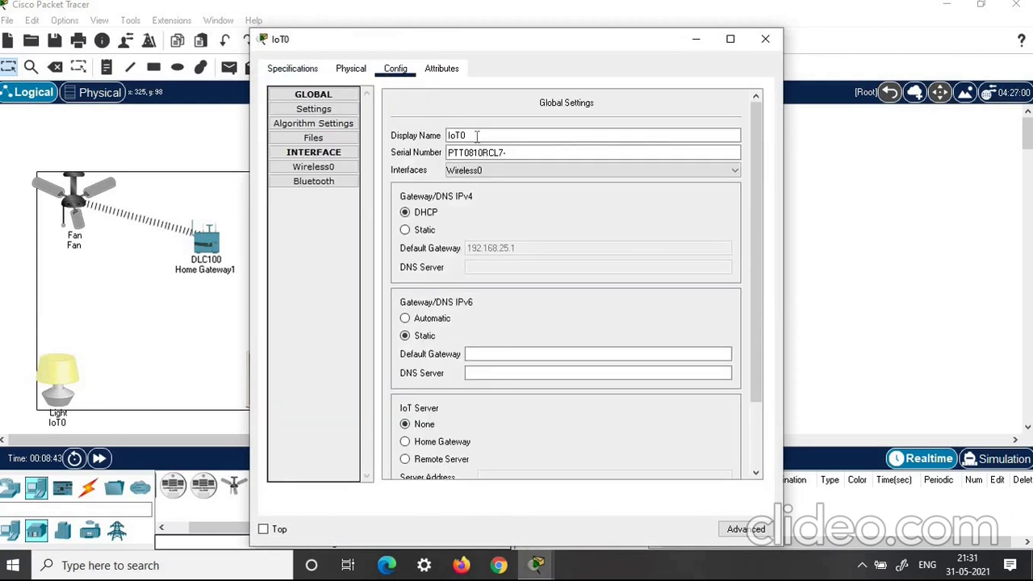
drag(476, 135, 429, 143)
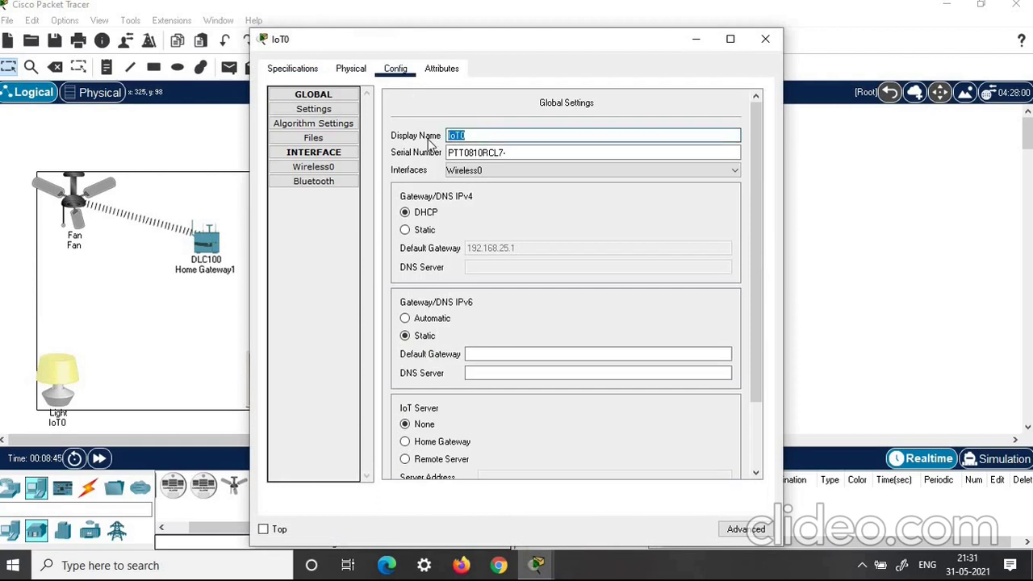
text(Light)
scroll(438, 455, down, 1)
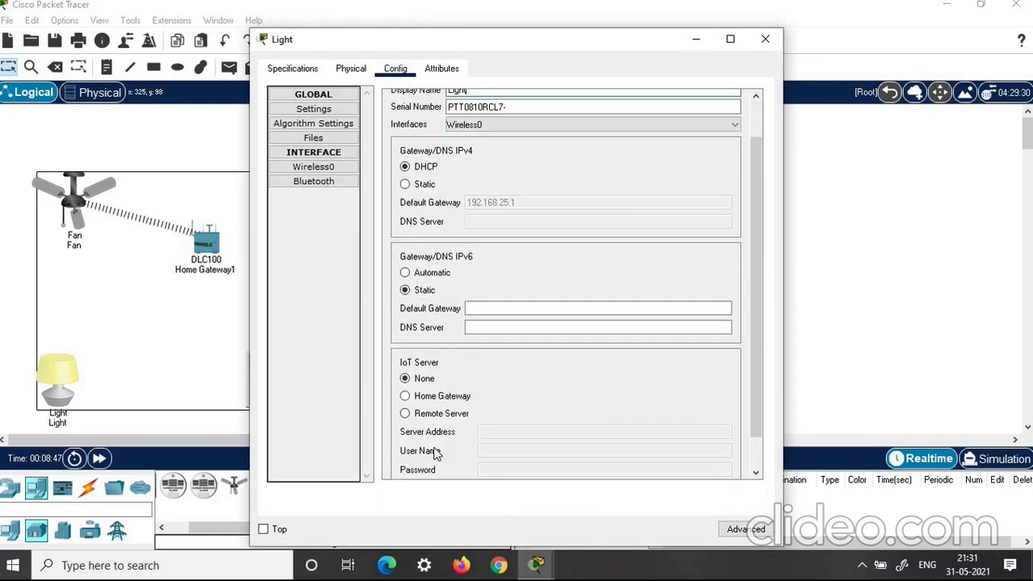
click(405, 396)
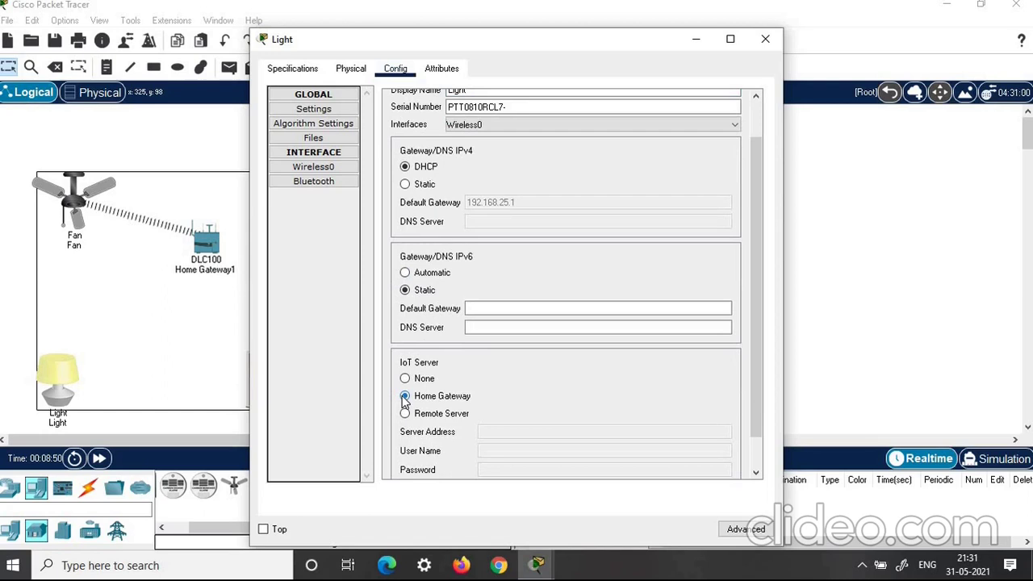
Show the light's advanced settings and choose PT-IOT-NM-1W as its network adapter.
click(737, 533)
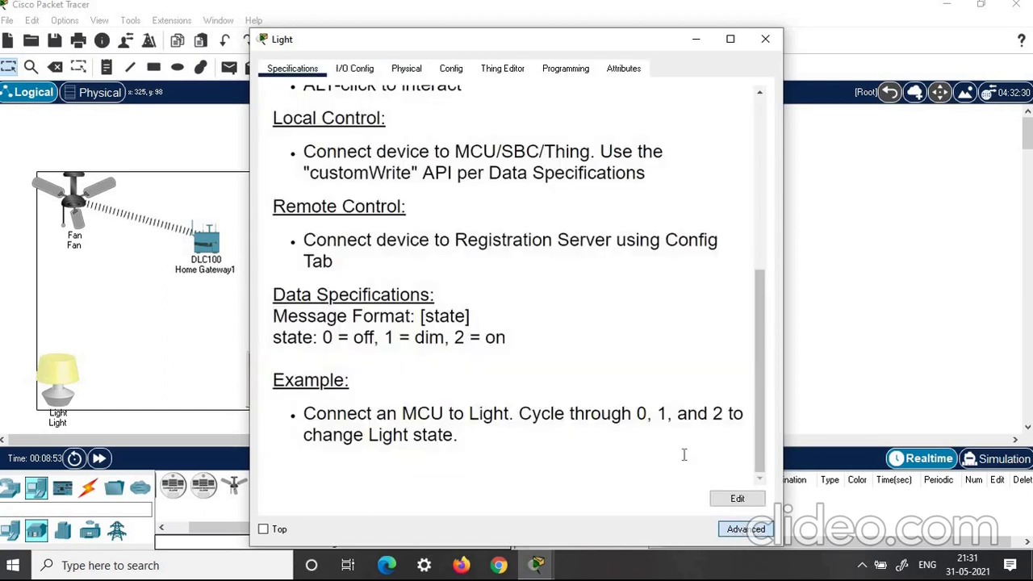
click(353, 71)
click(565, 97)
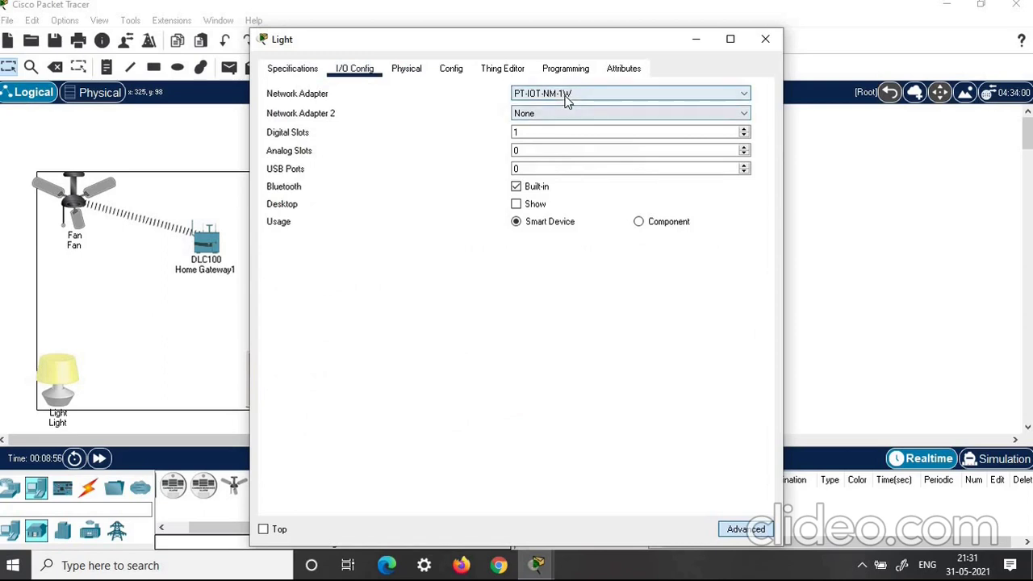
click(574, 145)
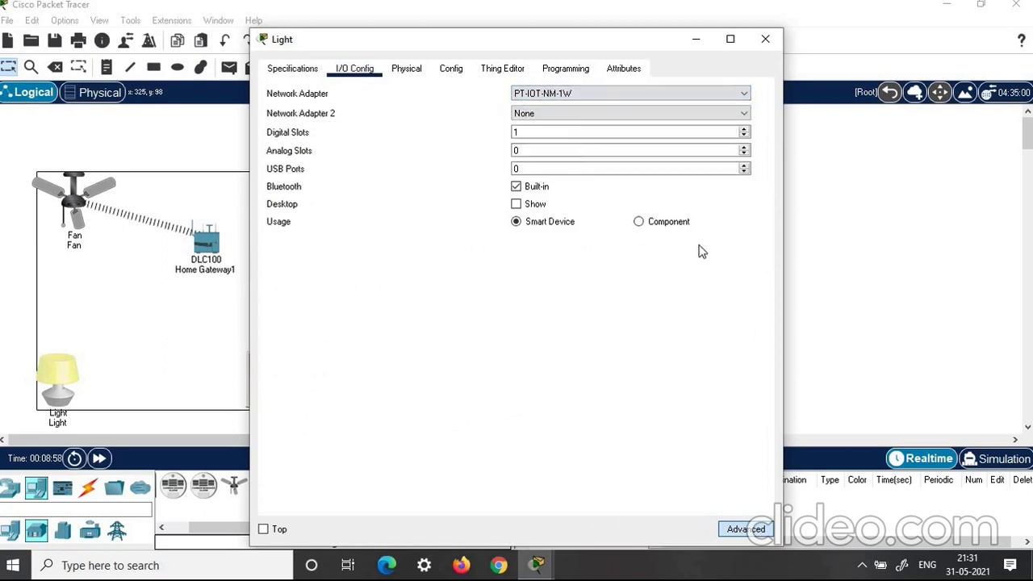
Set the light's Wireless0 authentication to WPA2-PSK, enter the PSK pass phrase and close the light's window.
click(451, 71)
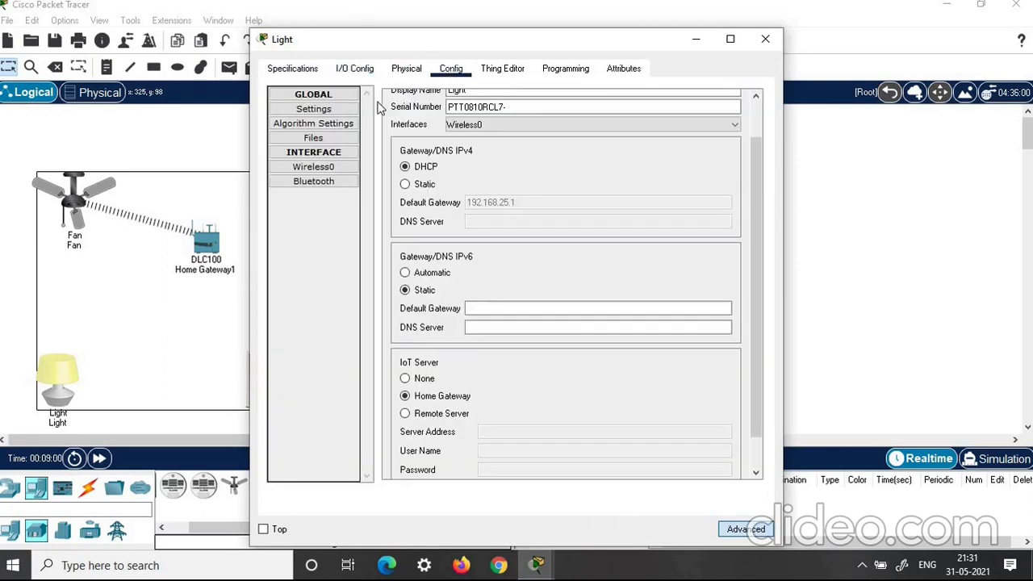
click(314, 167)
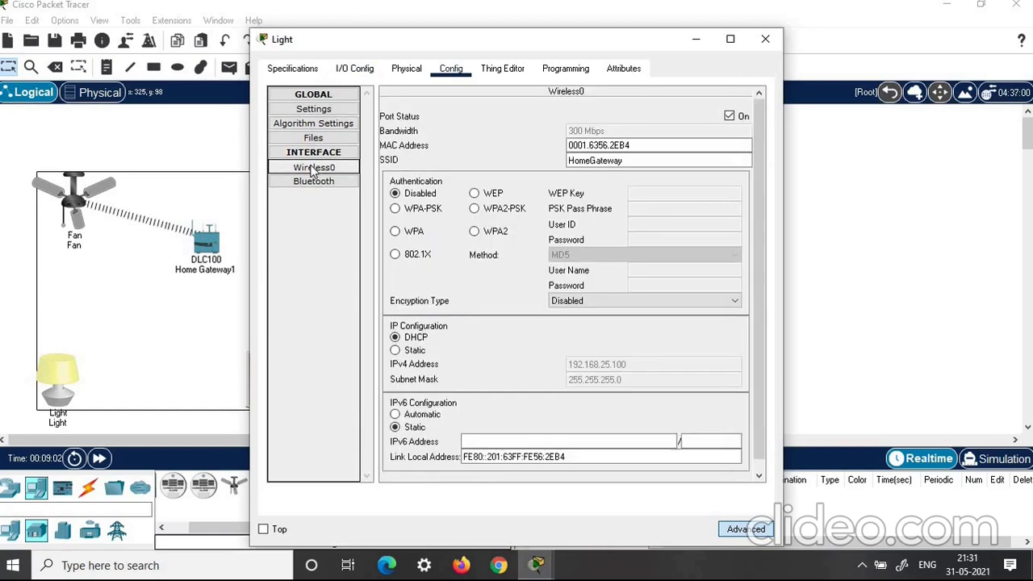
click(476, 208)
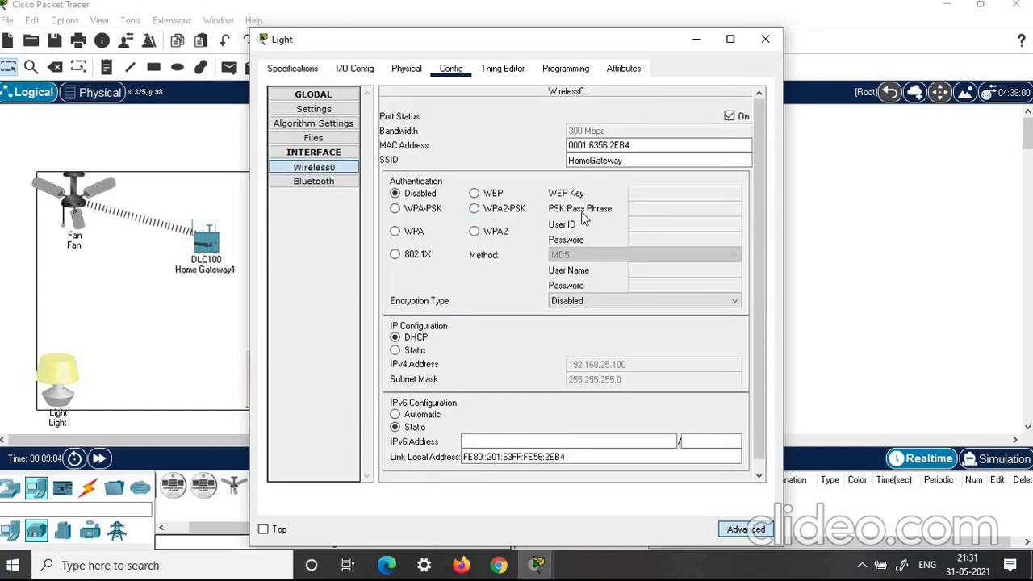
click(643, 207)
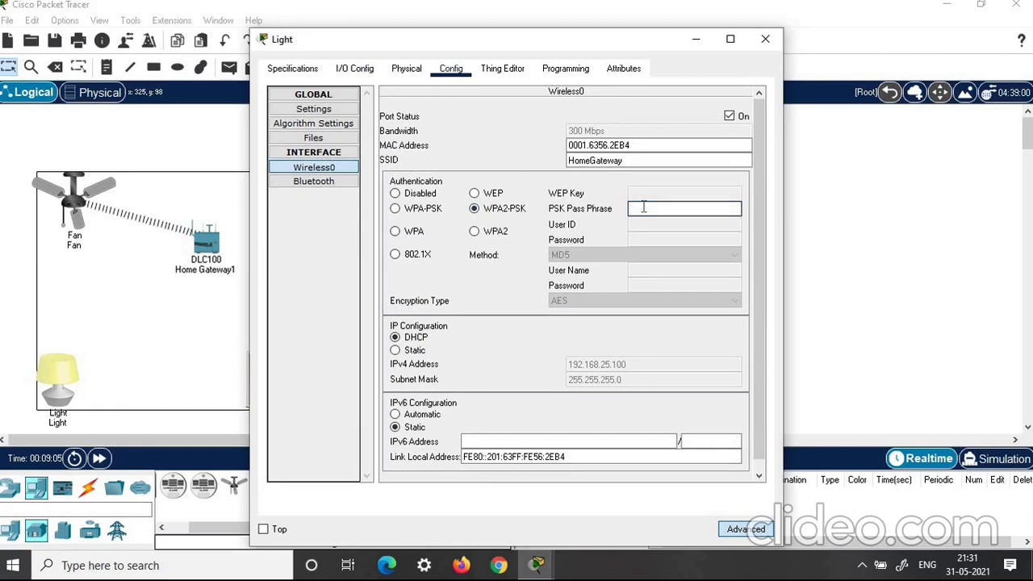
text(getconnect)
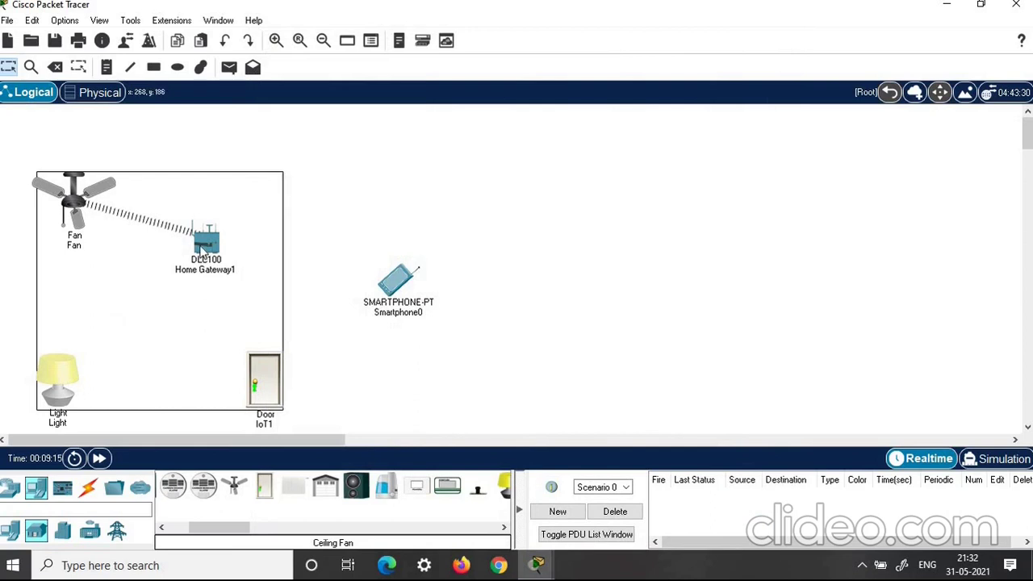
mouse_move(203, 249)
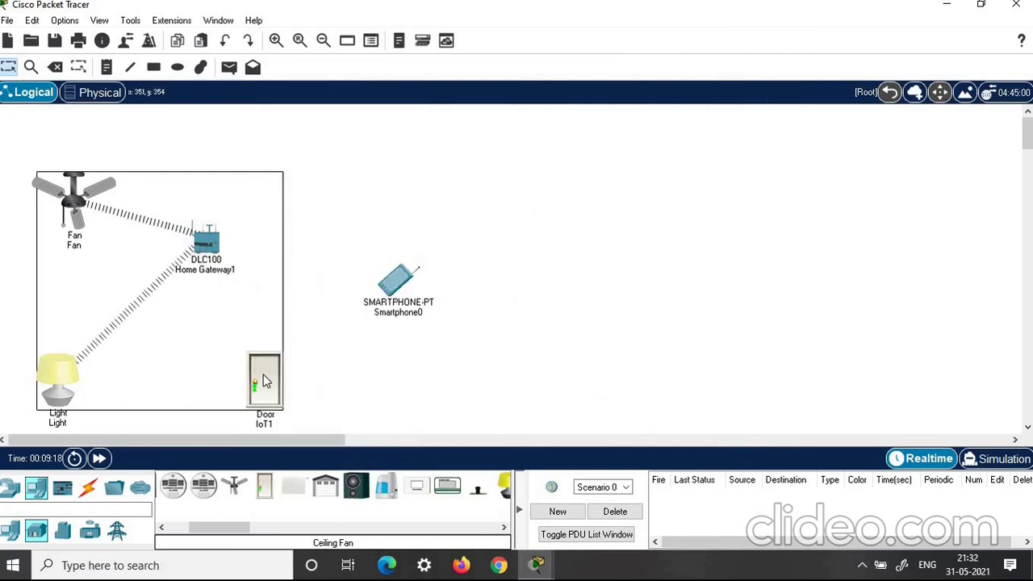
Open the door, set its display name to Door and choose Home Gateway as its IoT server.
click(262, 380)
scroll(413, 165, down, 4)
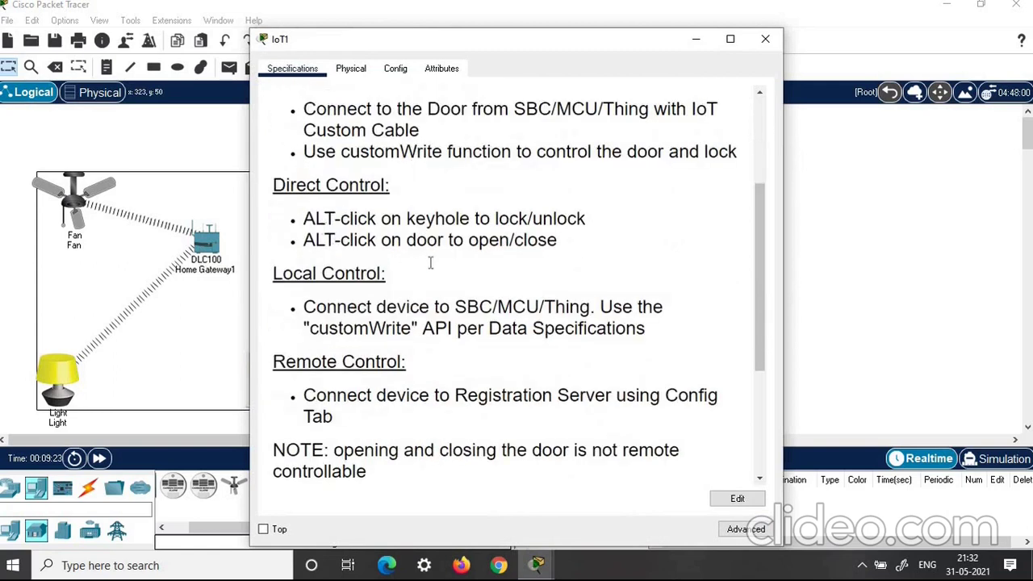
scroll(461, 255, down, 5)
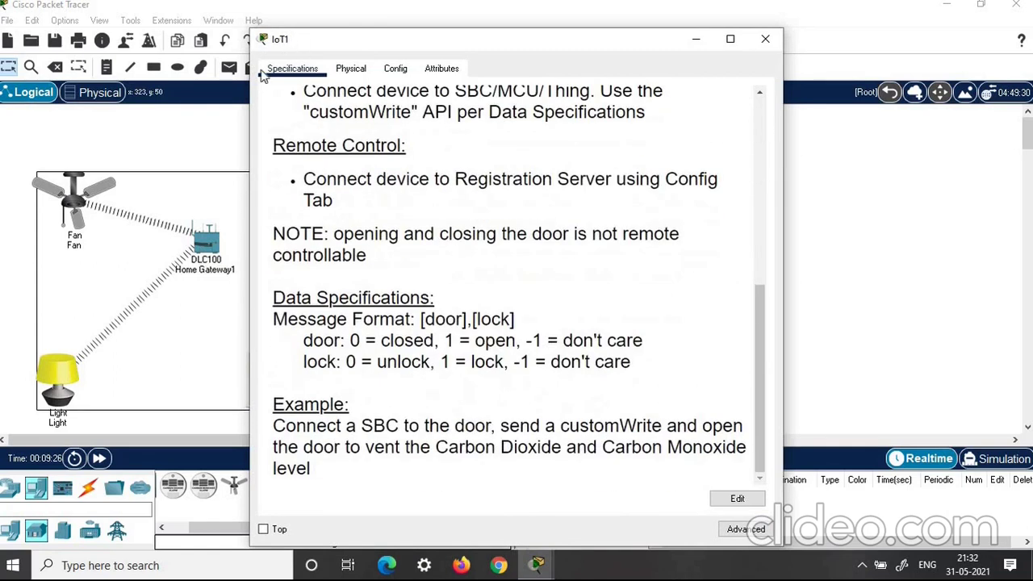
click(394, 69)
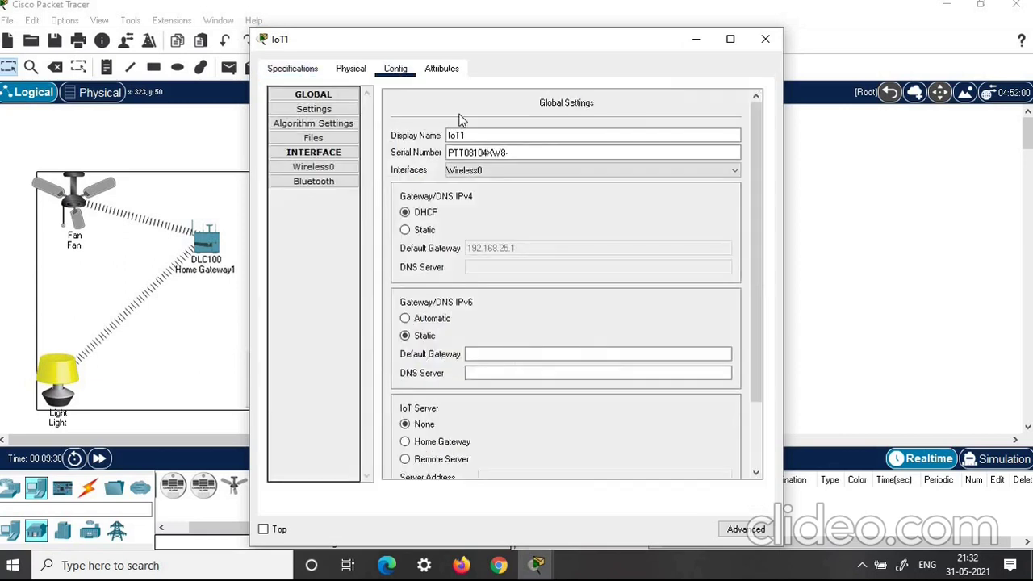
drag(471, 135, 428, 139)
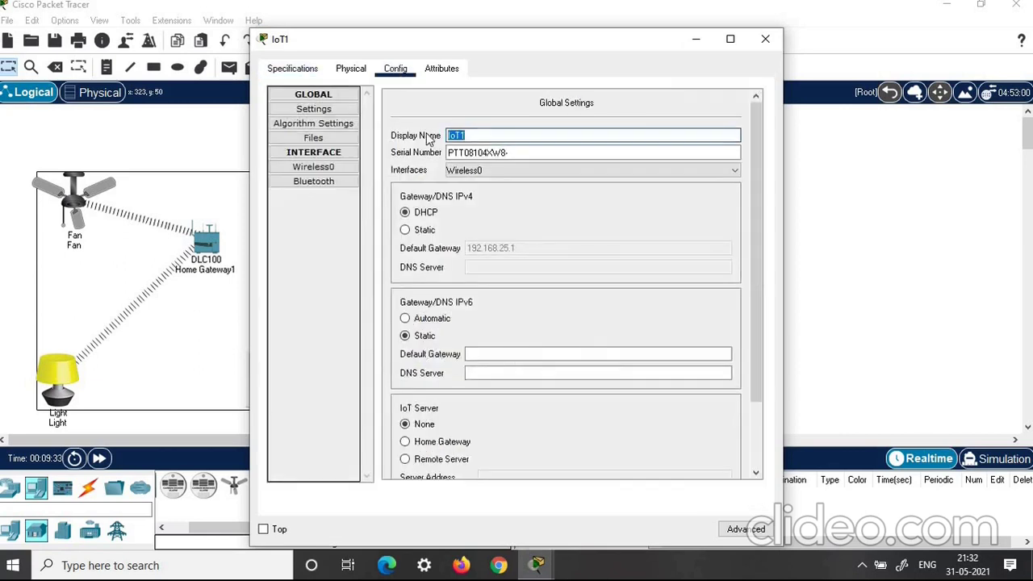
text(Door)
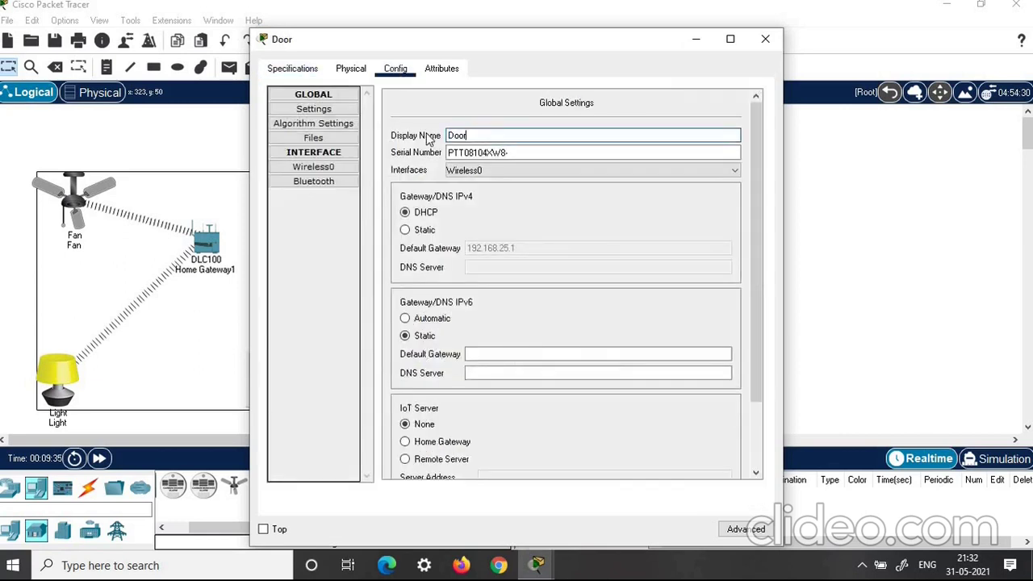
click(406, 443)
scroll(500, 406, down, 2)
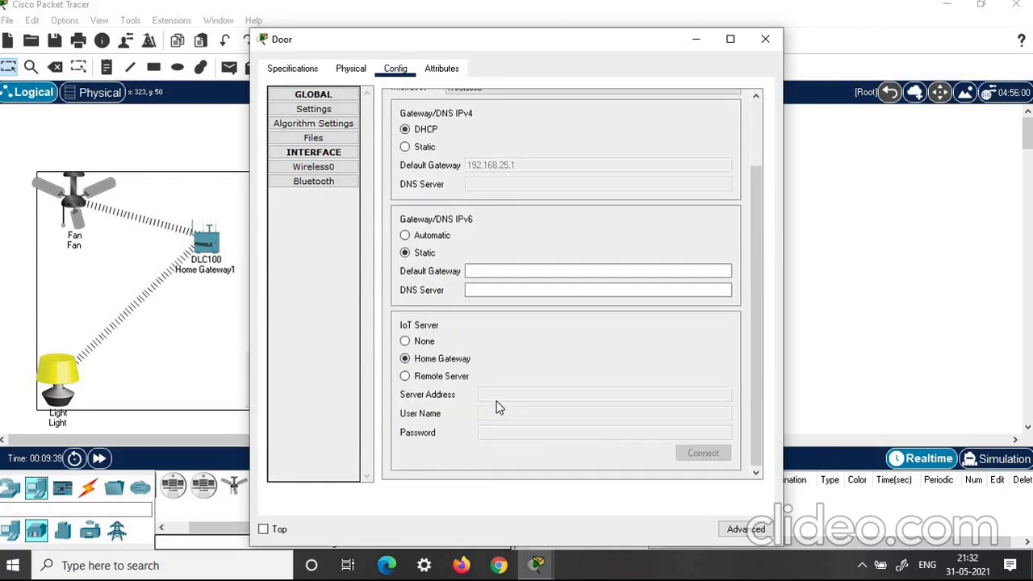
Set the door's Wireless0 authentication to WPA2-PSK and enter the PSK pass phrase.
click(296, 167)
click(474, 208)
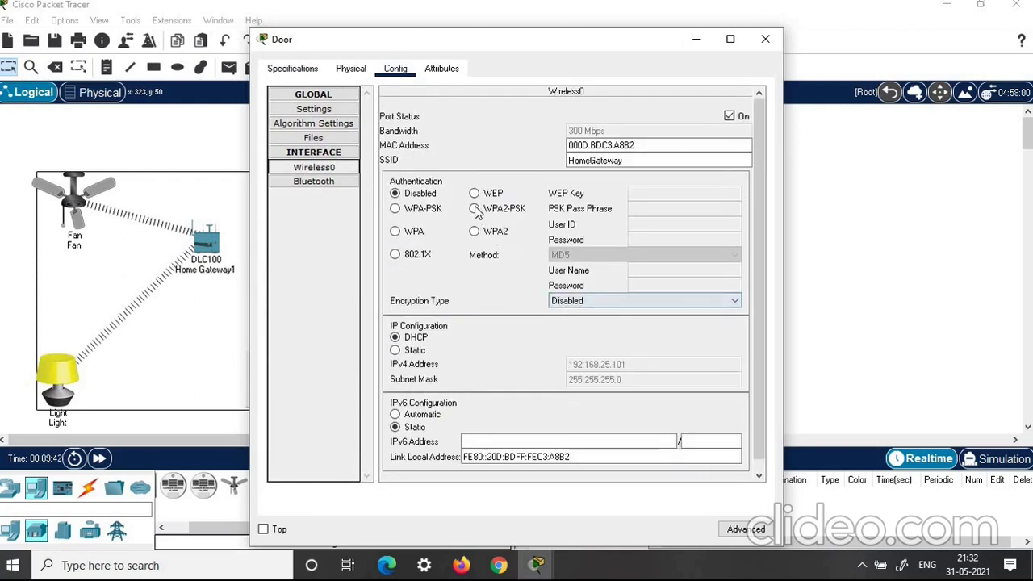
click(638, 212)
text(getconnect)
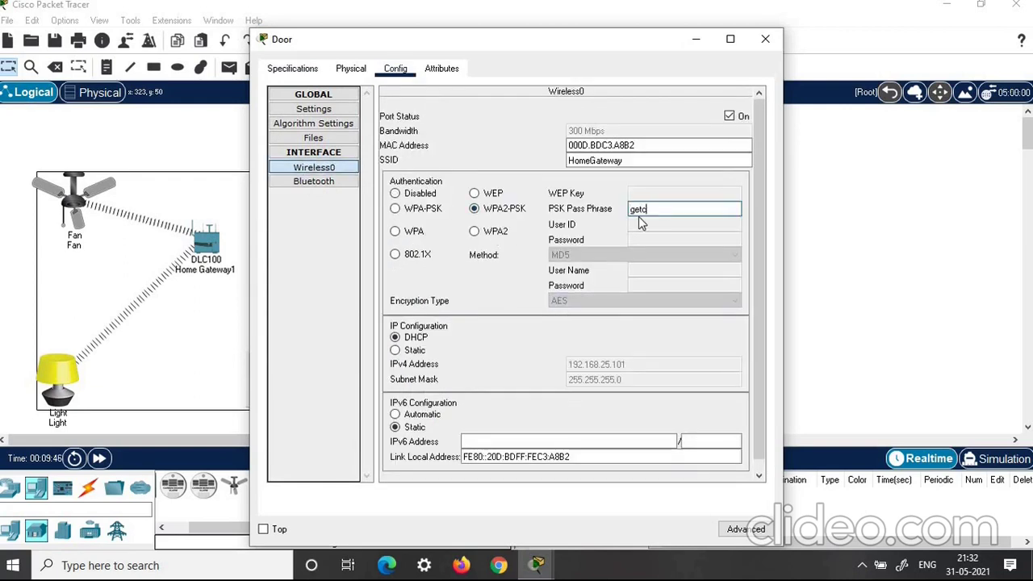
Show the door's advanced settings, choose PT-IOT-NM-1W as its network adapter and close the door's window.
click(744, 529)
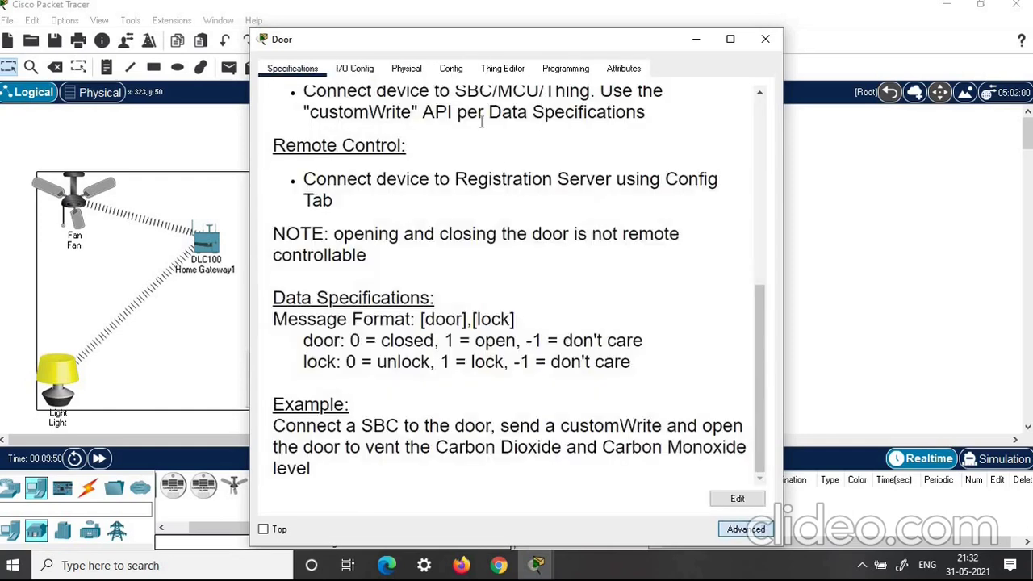
click(356, 71)
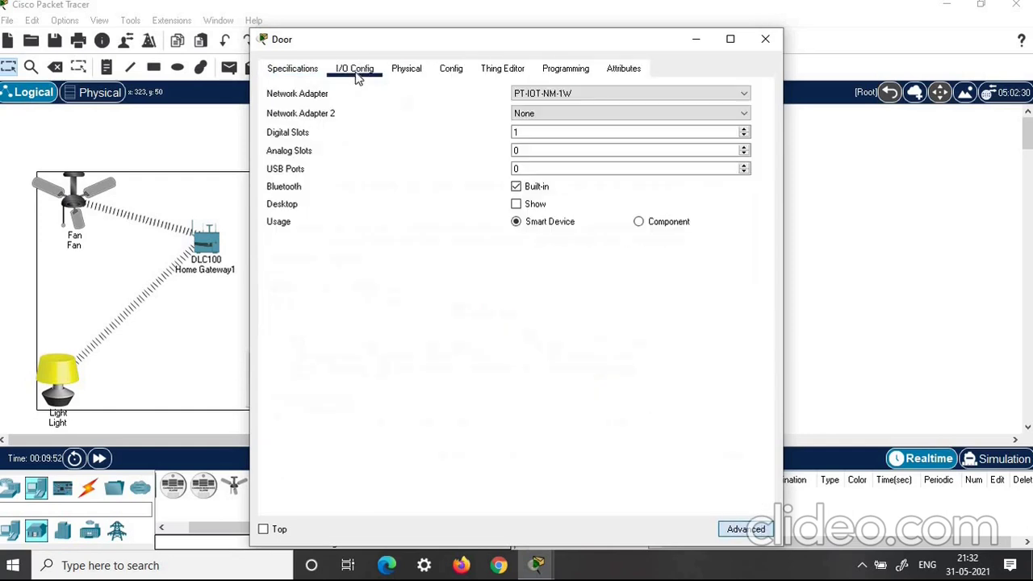
click(532, 93)
click(542, 145)
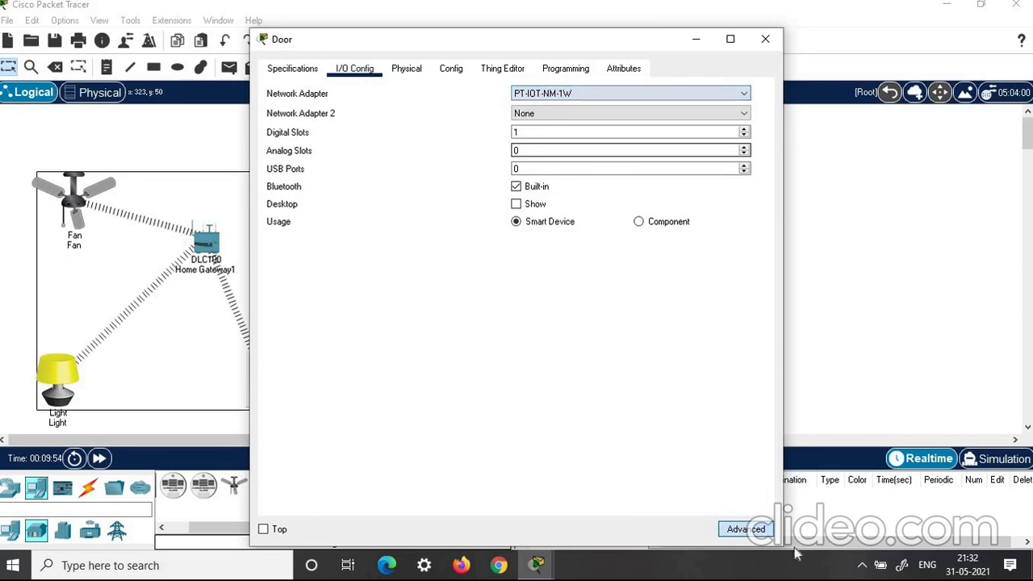
click(764, 42)
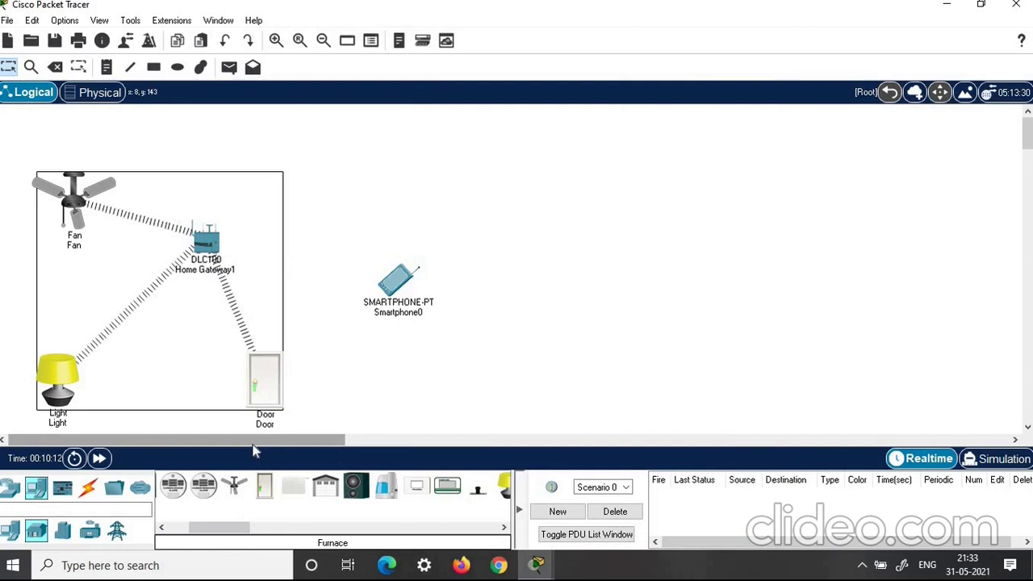
Move the smartphone up in the workspace, roughly level with the fan and outside the house rectangle.
drag(397, 279, 387, 171)
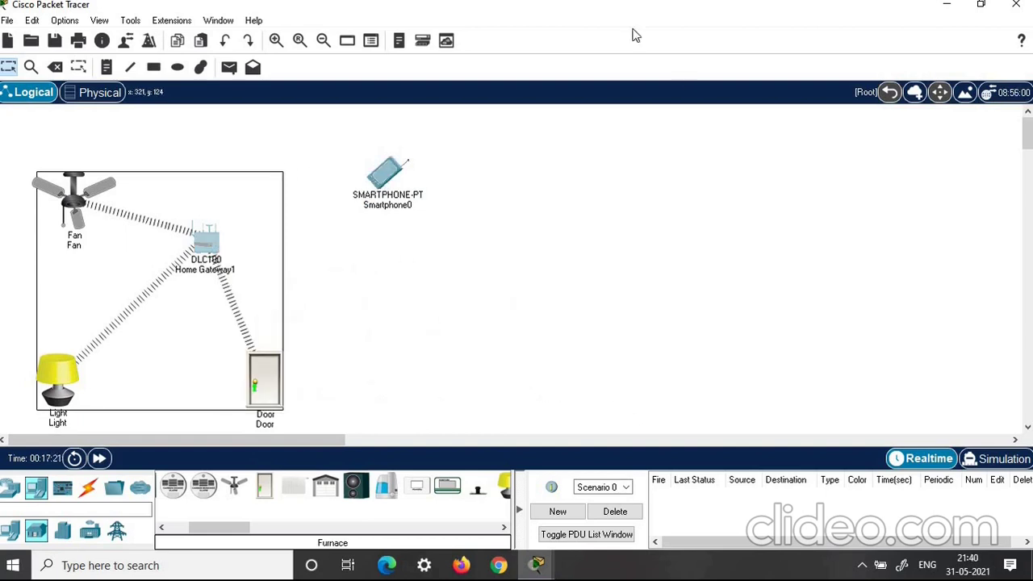
Check the IPv4 address in the home gateway's LAN settings and close its window.
click(199, 239)
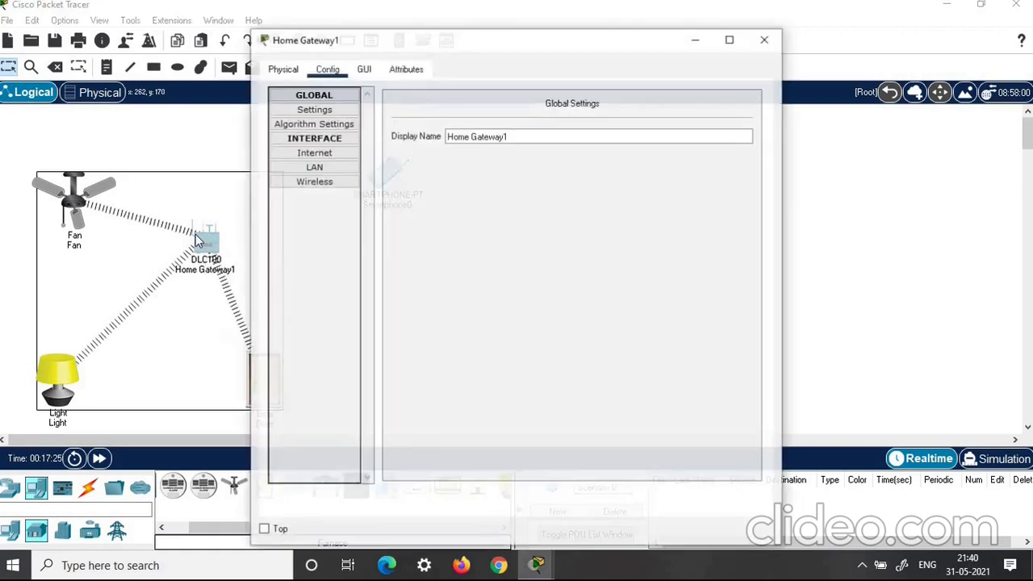
click(314, 167)
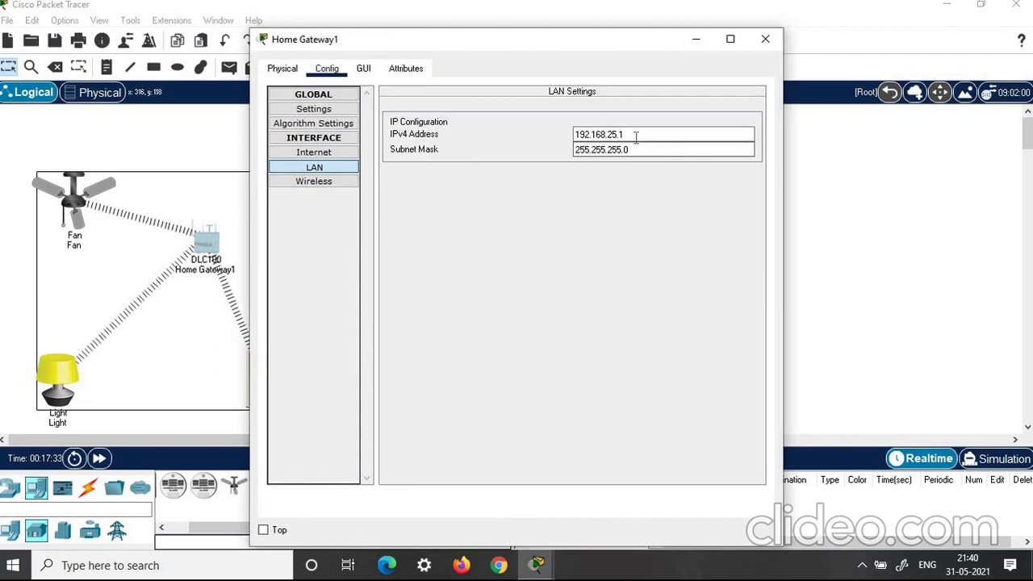
click(636, 135)
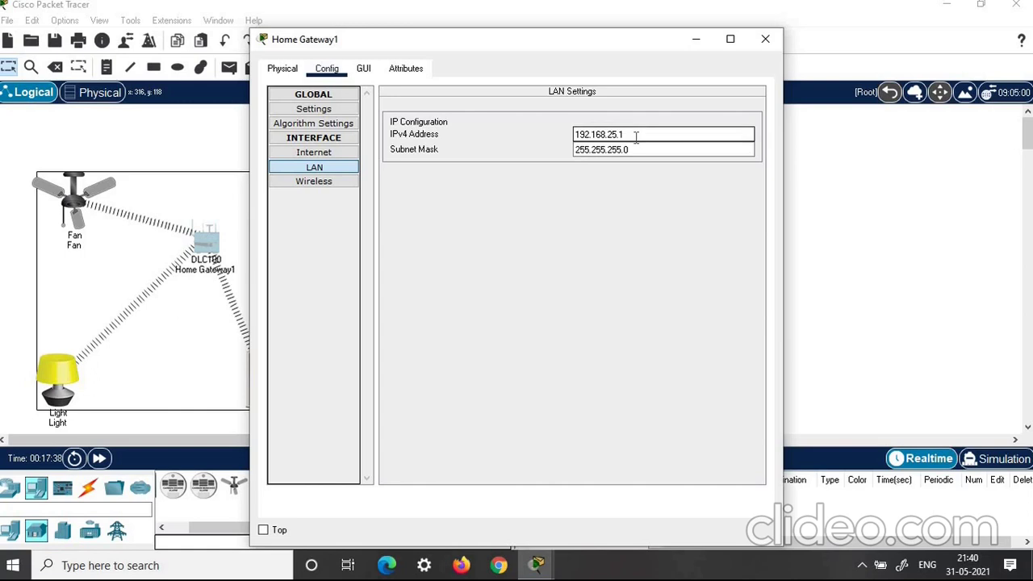
click(765, 39)
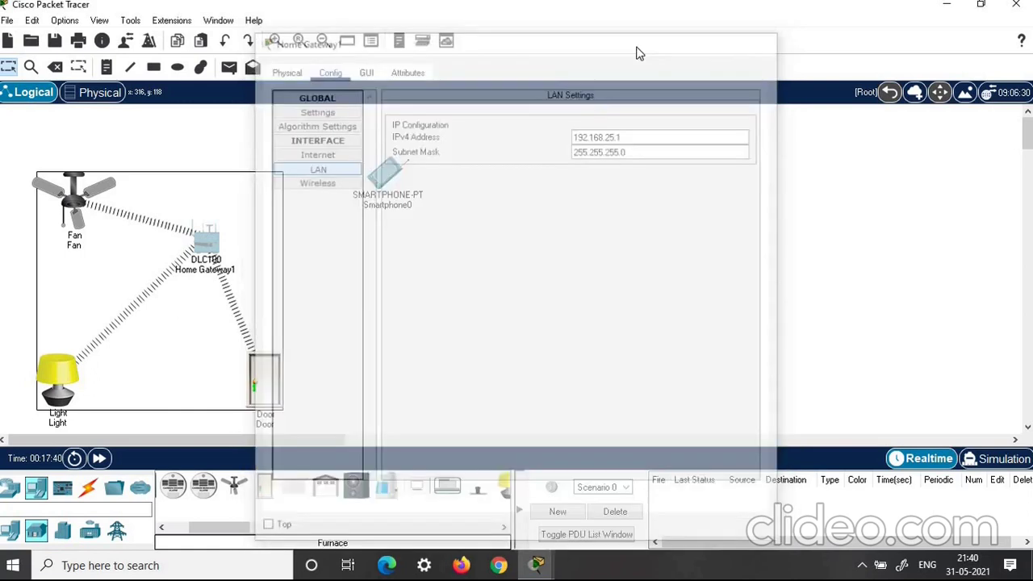
Set the smartphone's Wireless0 authentication to WPA2-PSK, enter the PSK pass phrase and change the SSID to HomeGateway.
click(384, 175)
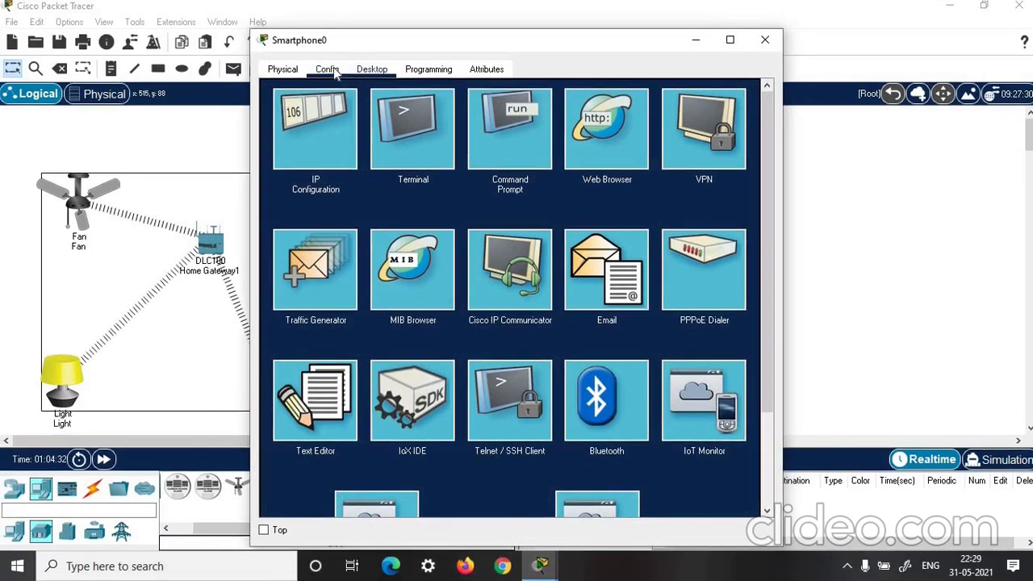
click(331, 70)
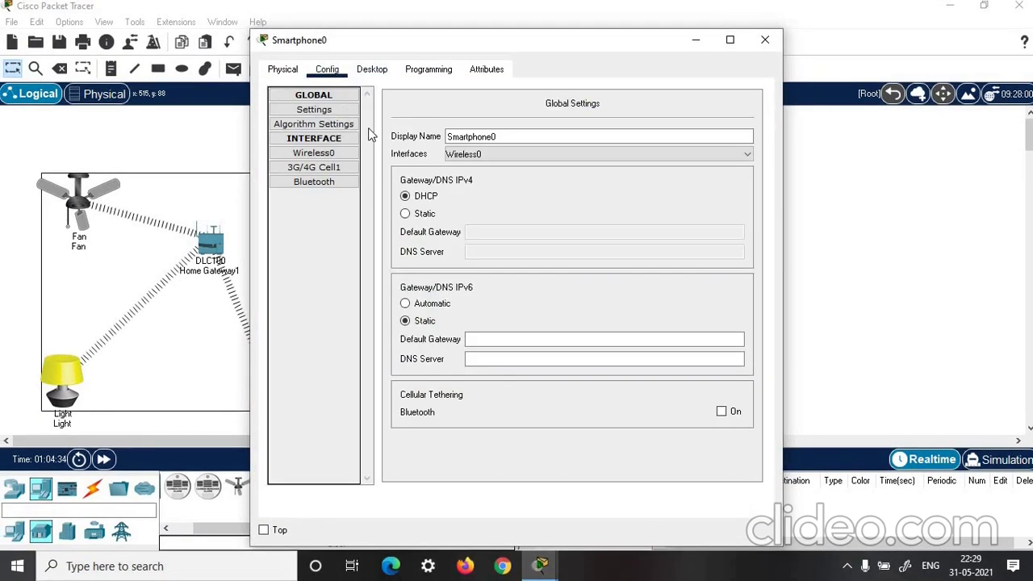
click(309, 154)
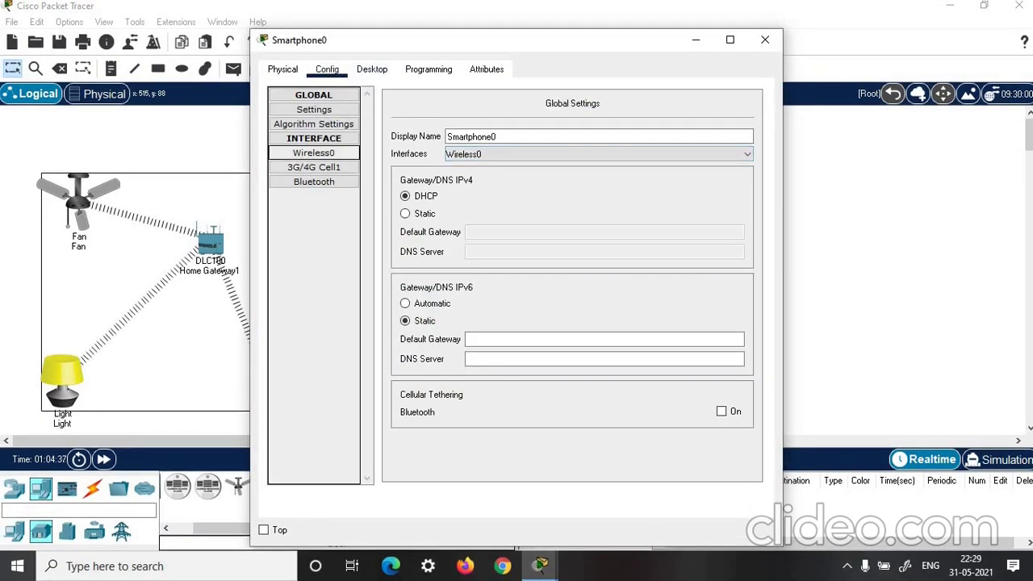
click(474, 209)
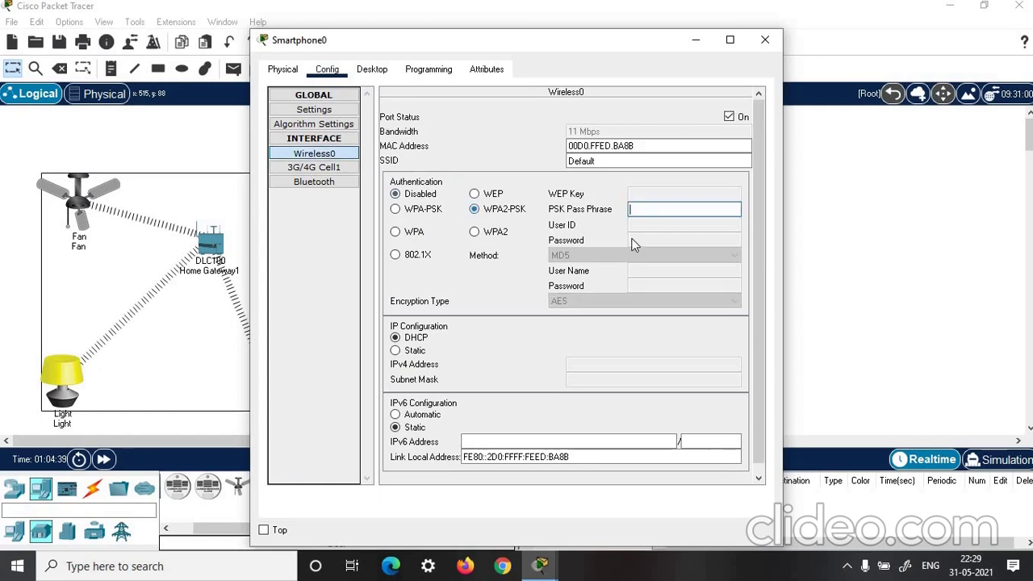
text(getconnect)
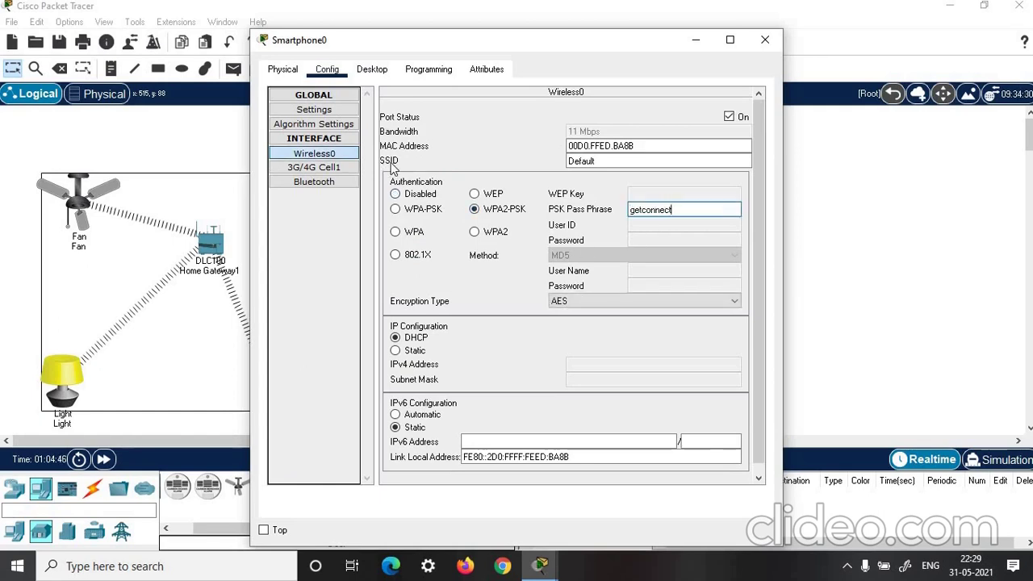
drag(596, 161, 556, 164)
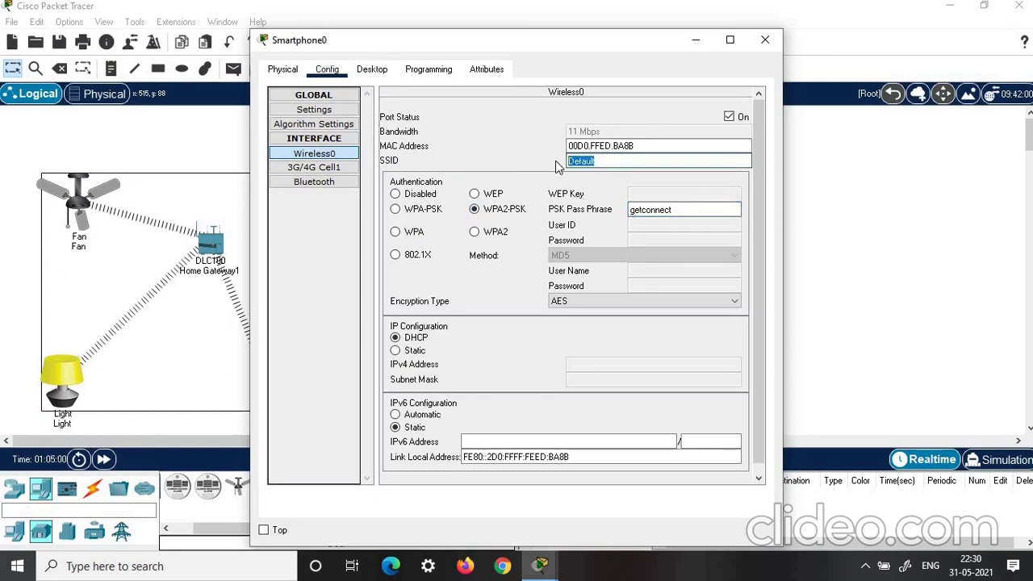
text(HomeGateway)
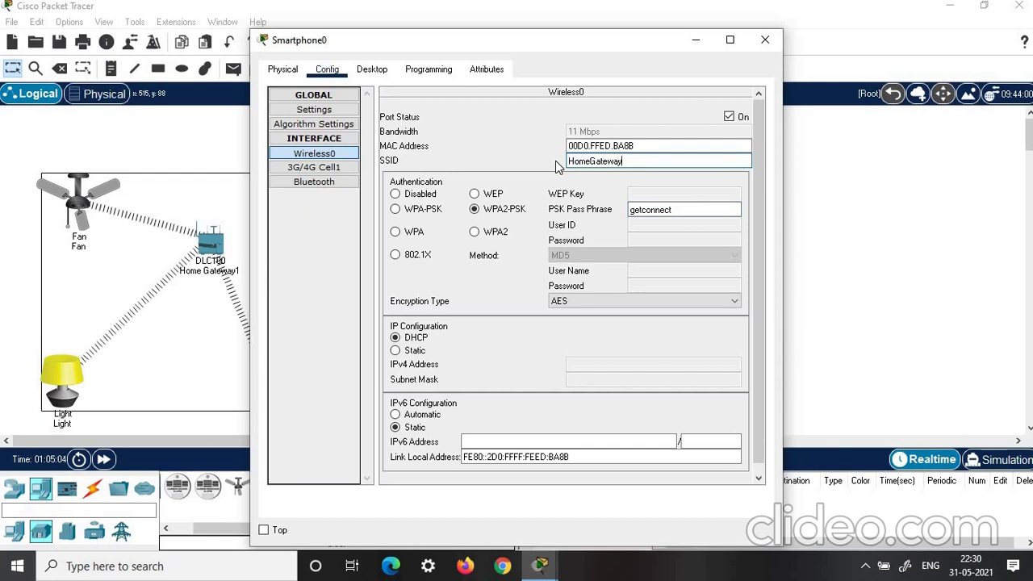
Try to log in to the IoT server at 192.168.25.1 through the smartphone's IoT Monitor, and close the monitor.
click(384, 74)
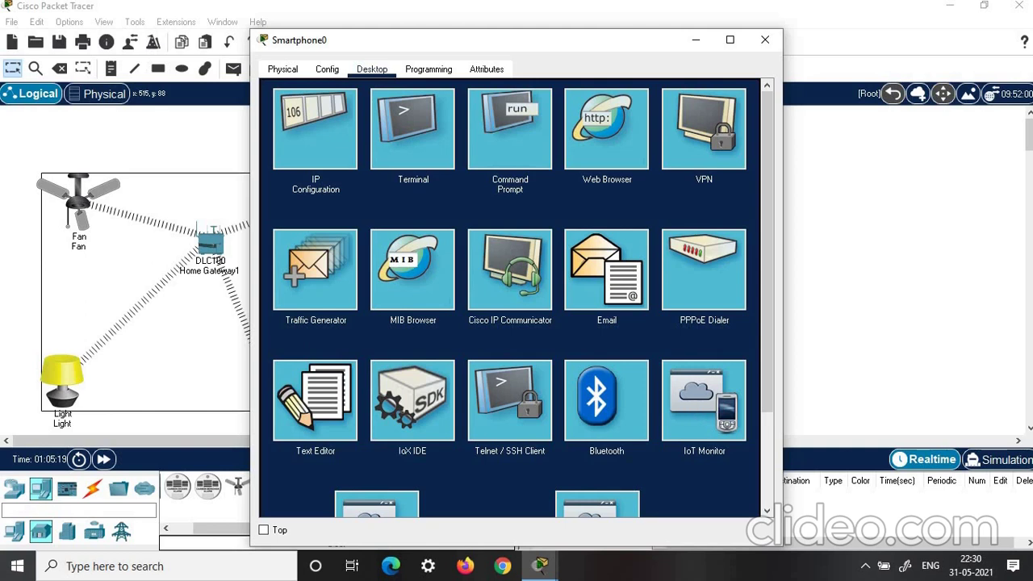
click(696, 407)
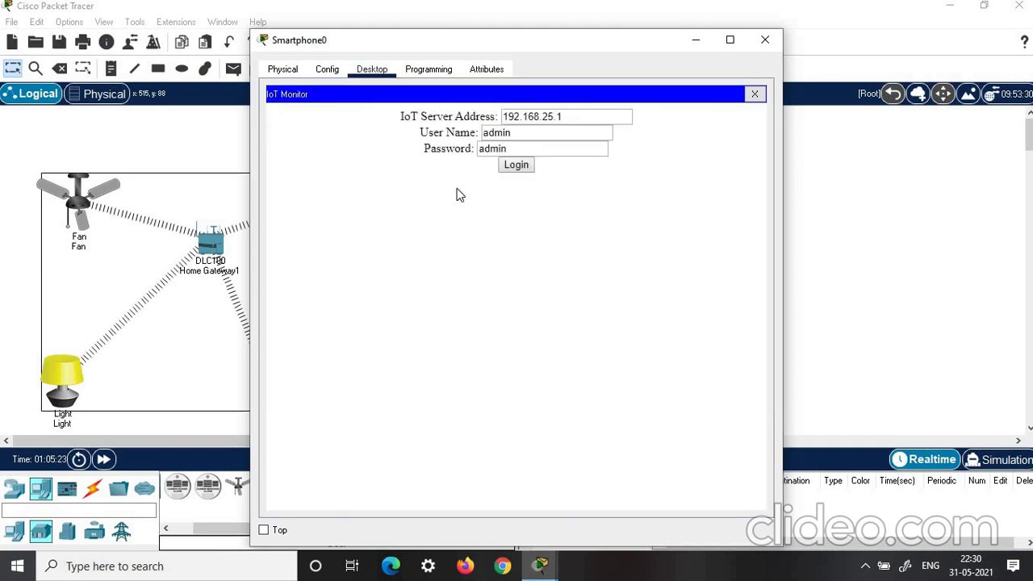
click(518, 166)
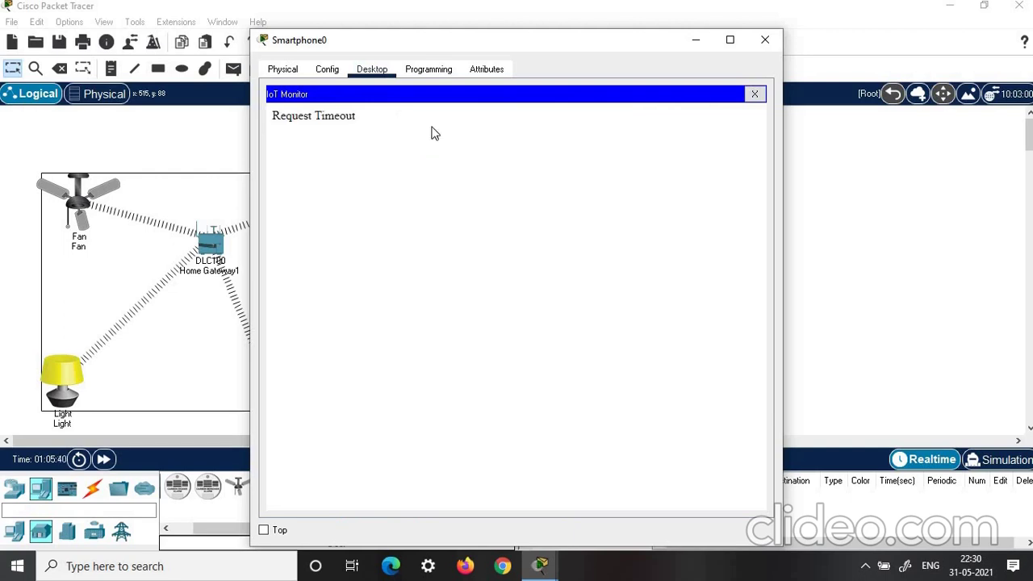
click(755, 95)
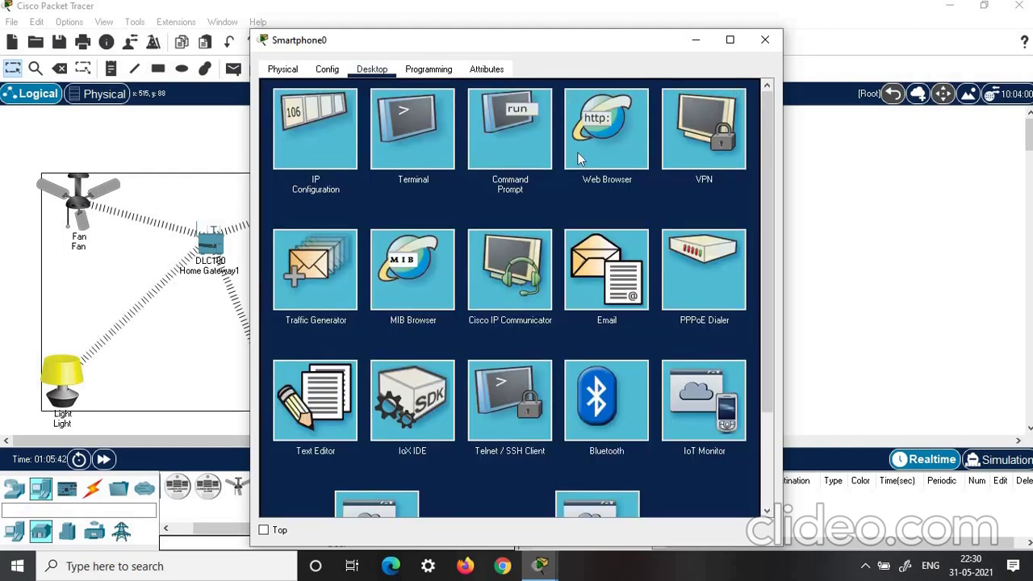
Load 192.168.25.1 in the smartphone's web browser.
click(598, 131)
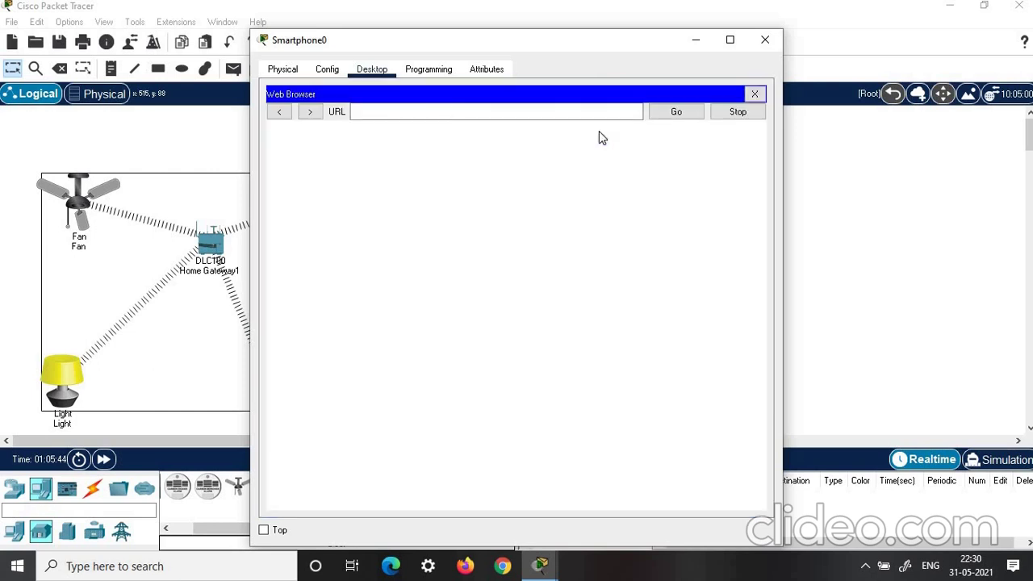
click(441, 113)
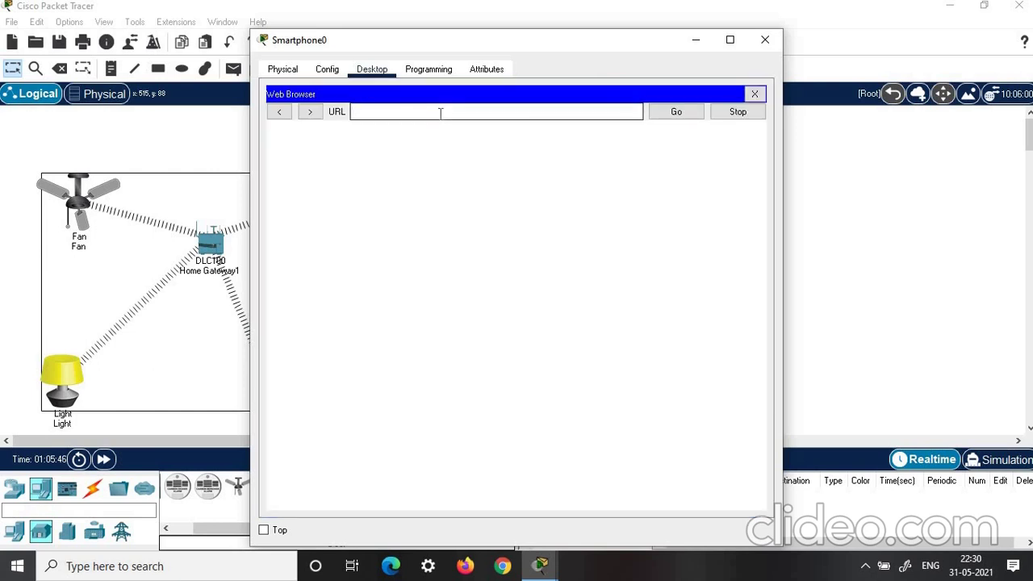
text(192.168.25.1)
key(Return)
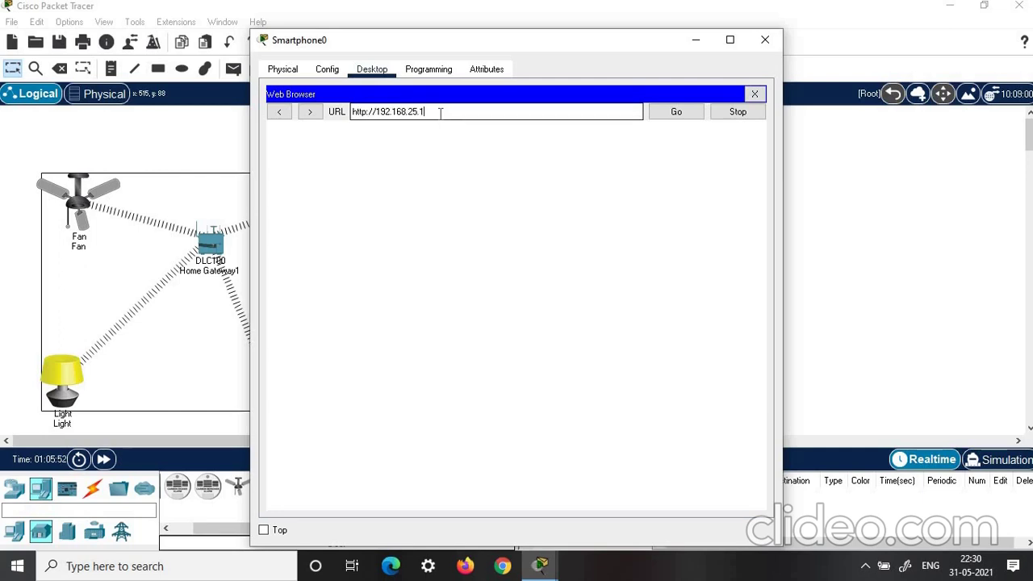
click(678, 115)
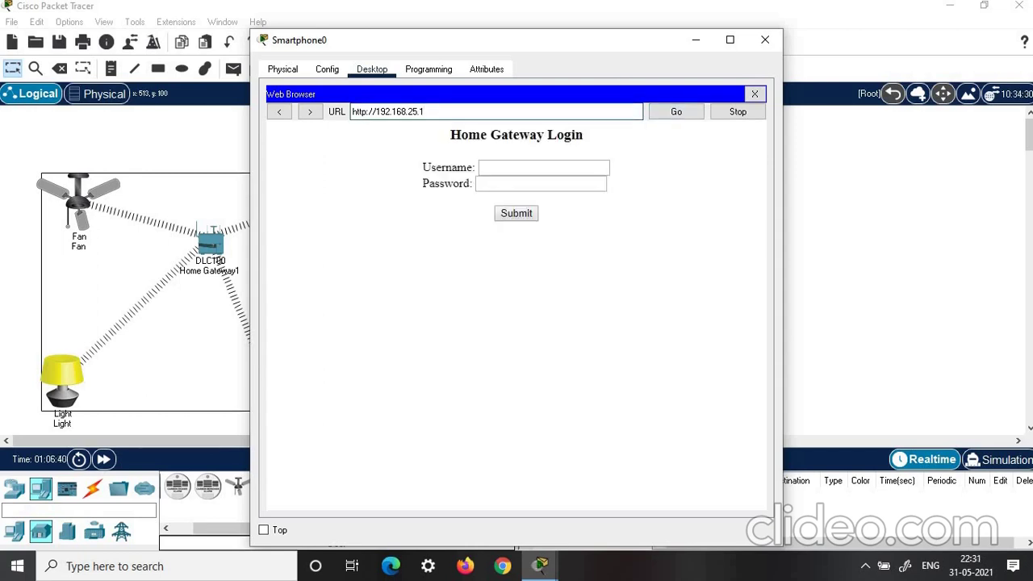
Log in to the home gateway with the username admin and the account password.
click(523, 168)
text(a)
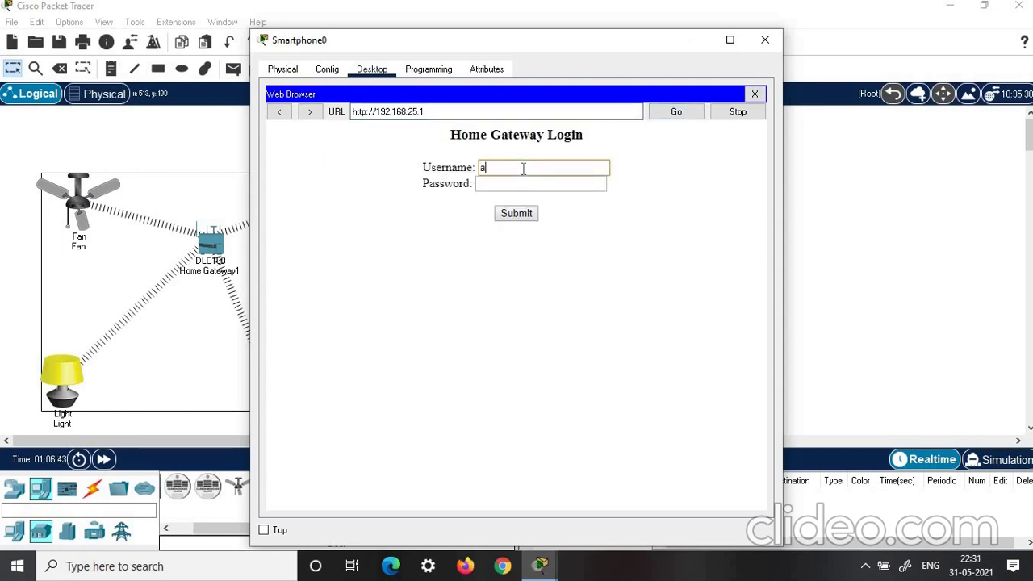
text(dmin)
click(495, 184)
text(ad)
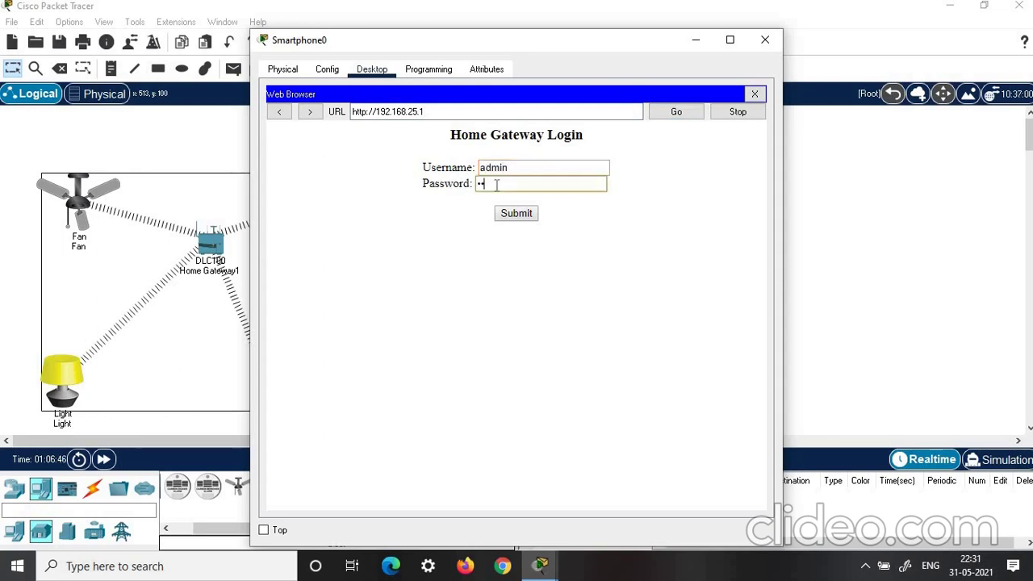
text(min)
click(517, 216)
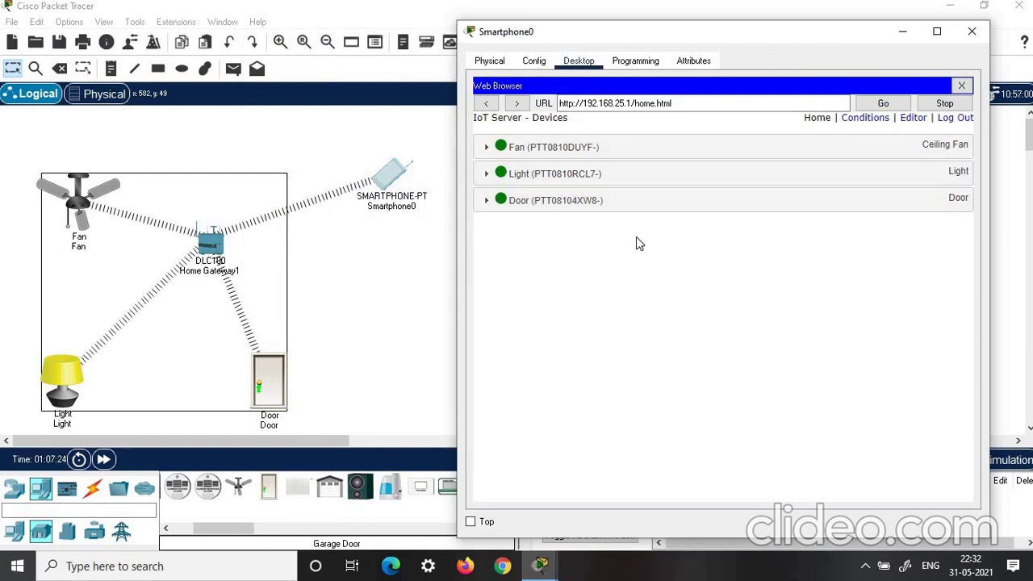
Expand the Fan, Light and Door entries in the IoT server's device list to show their controls.
click(618, 149)
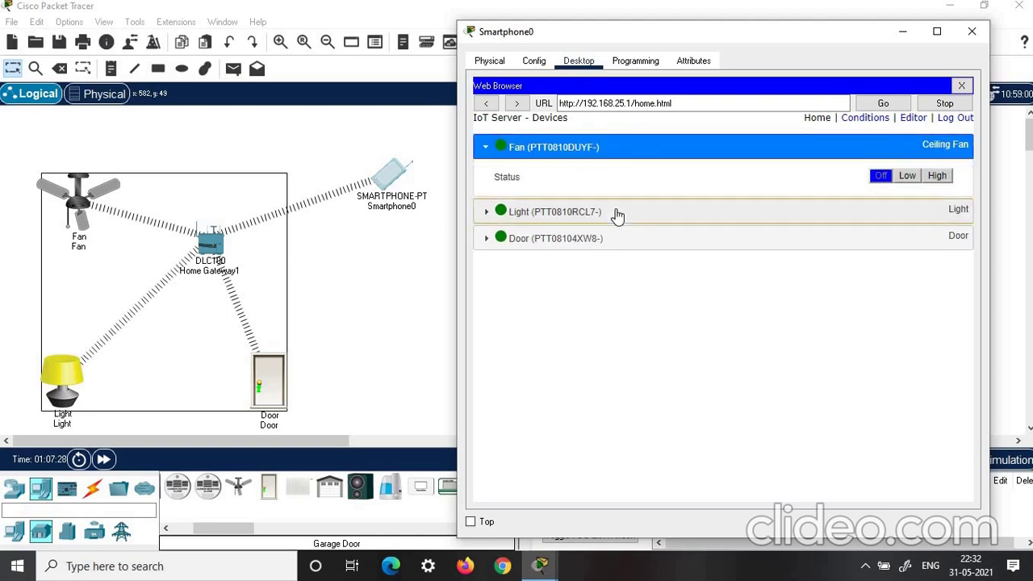
click(565, 212)
click(497, 280)
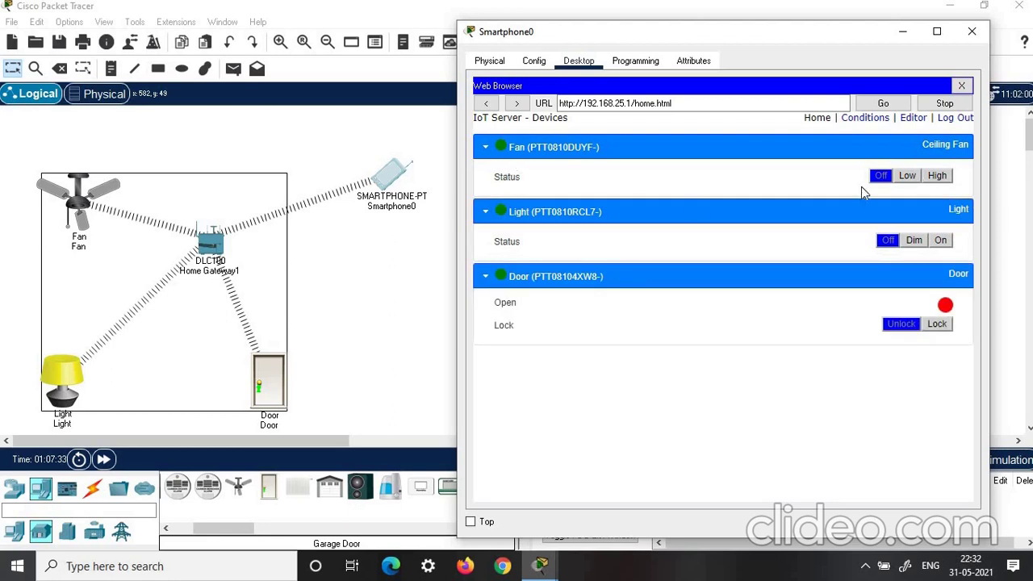
Test the remote controls by setting the fan to Low and High, the light to Dim and On, and locking the door.
click(906, 176)
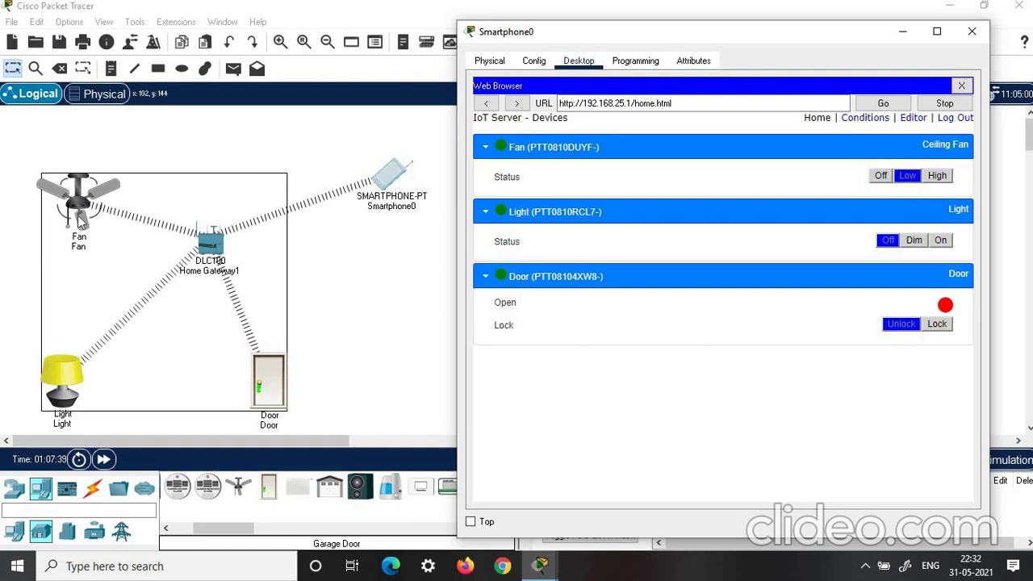
click(940, 182)
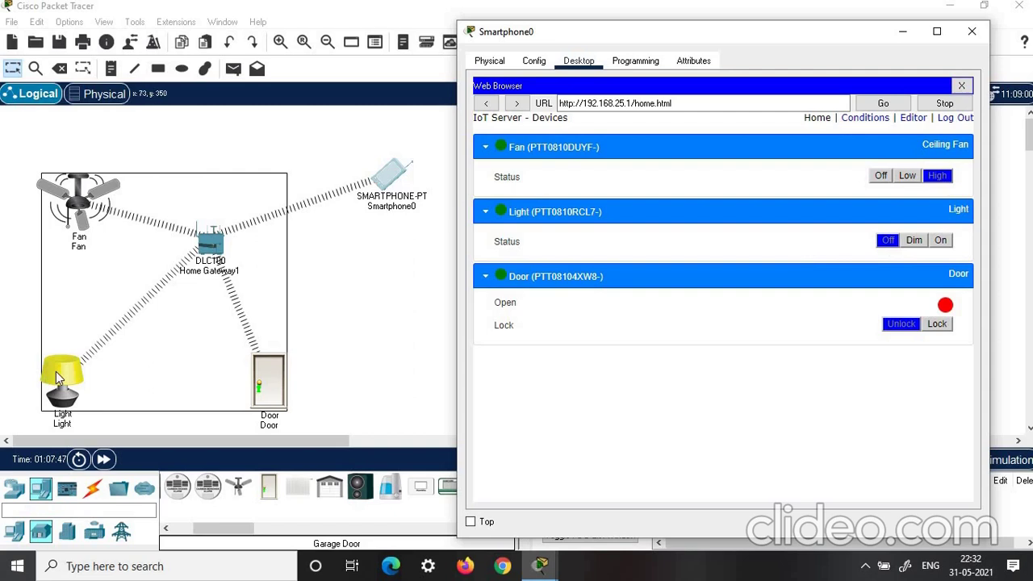
click(914, 240)
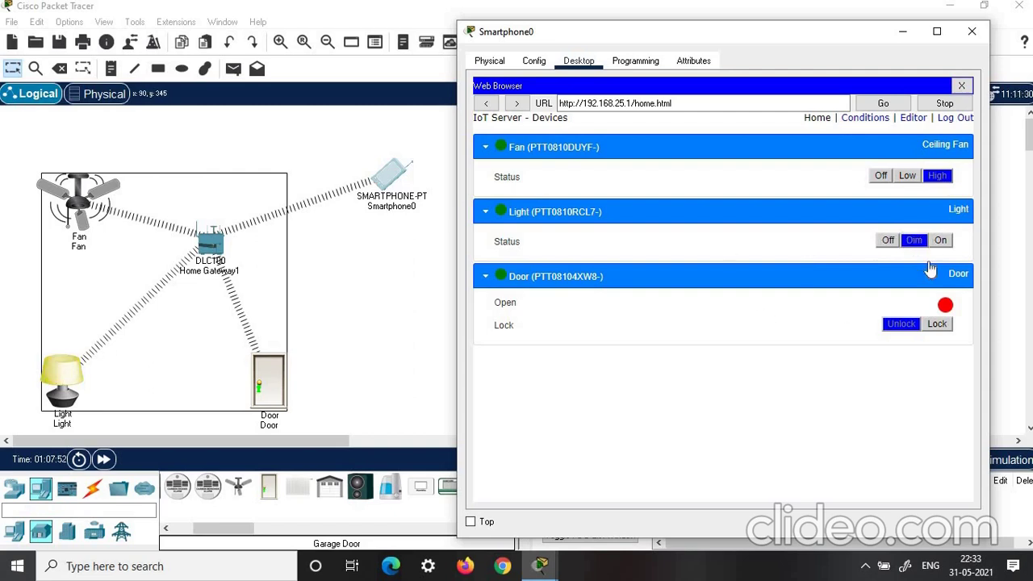
click(940, 240)
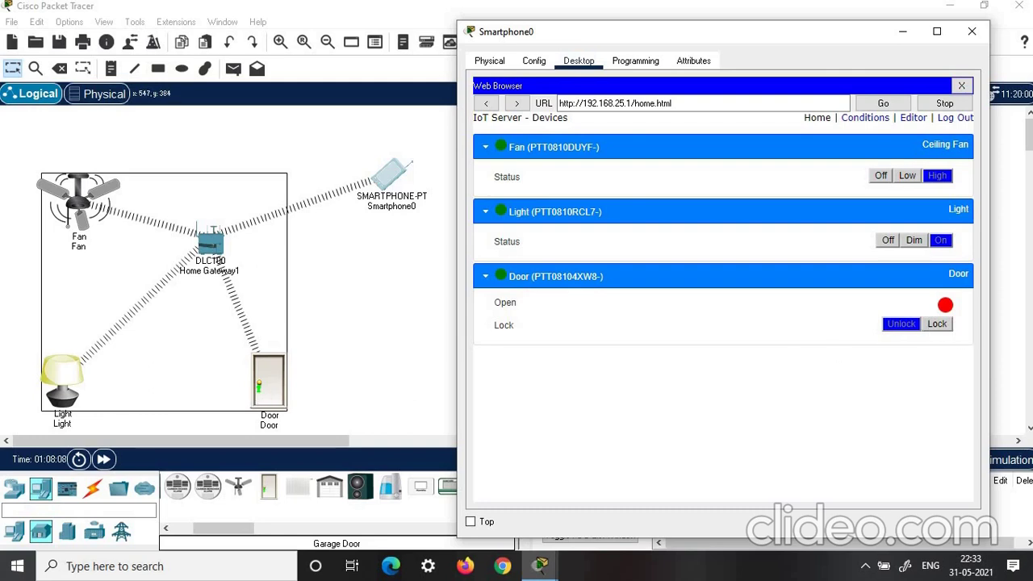
click(930, 327)
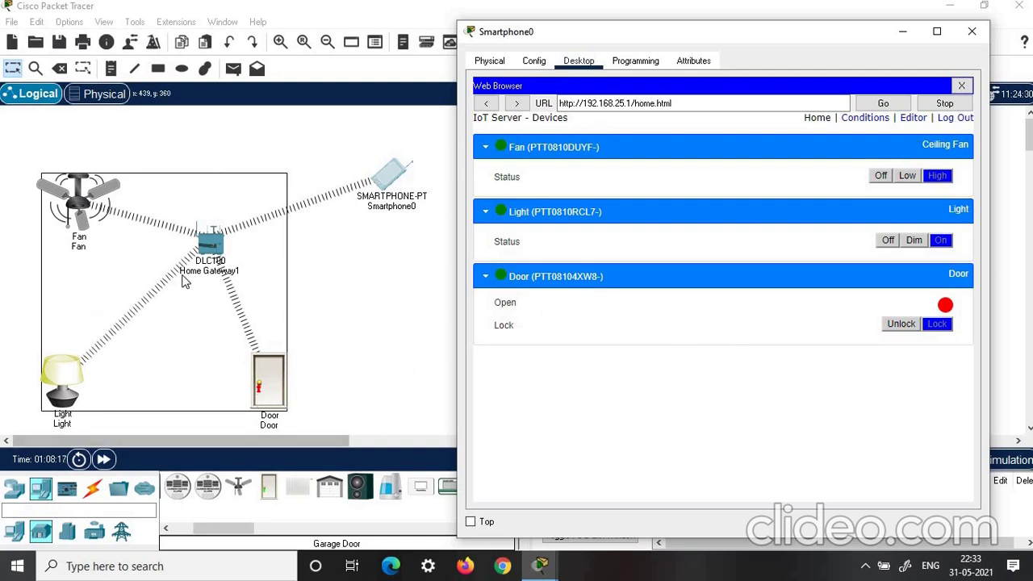
Return the fan and the light to Off and the door to Unlock from the device list.
click(880, 177)
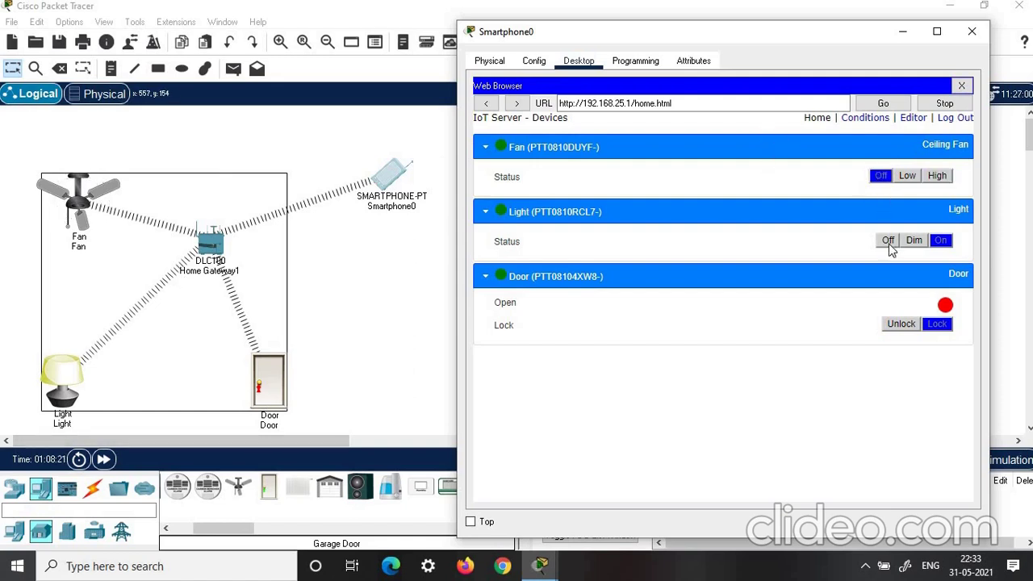
click(889, 245)
click(901, 324)
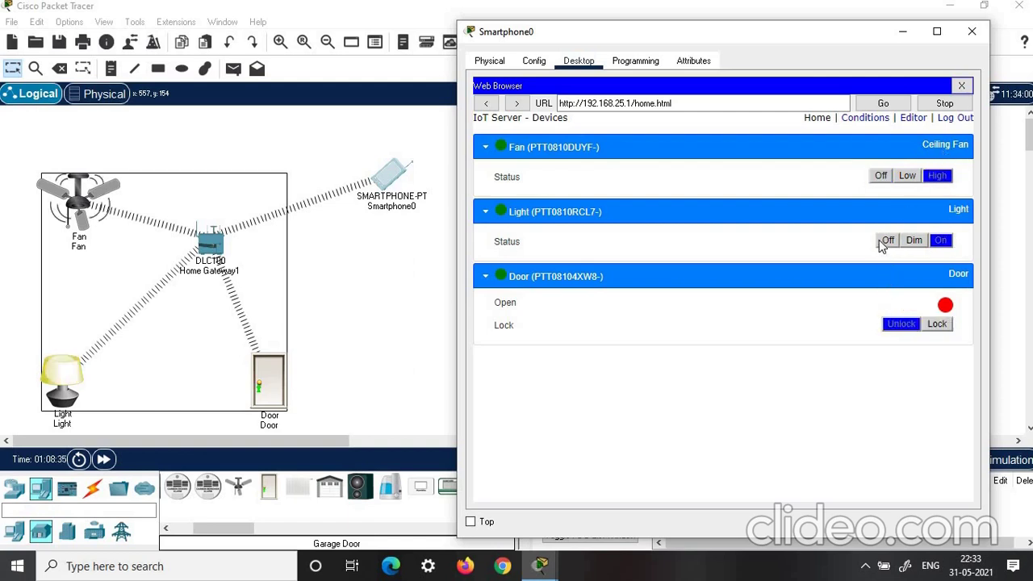
click(888, 240)
click(880, 177)
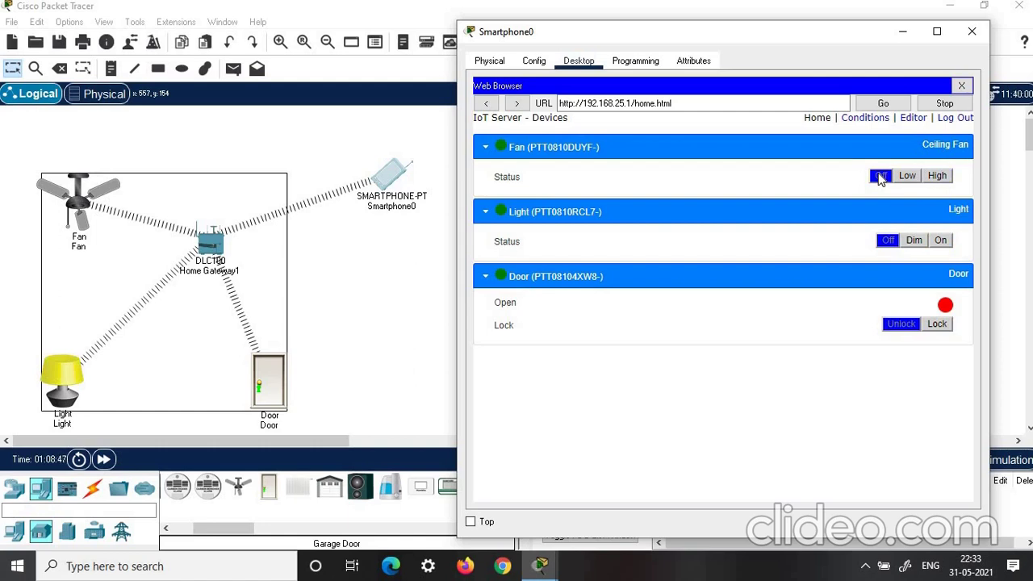
Add a device condition rule named dooropen that matches when Door Open is true.
click(862, 119)
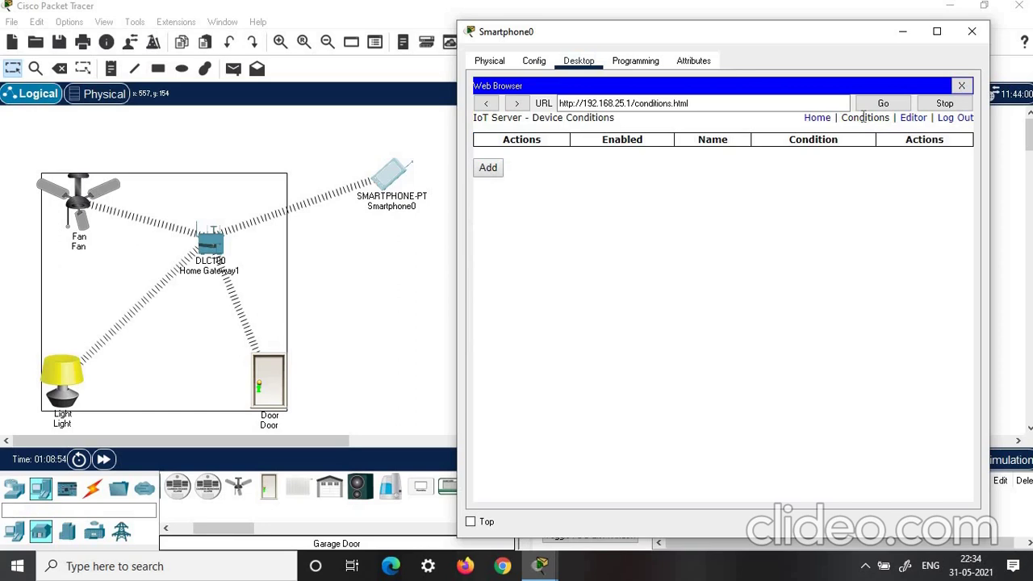
click(487, 168)
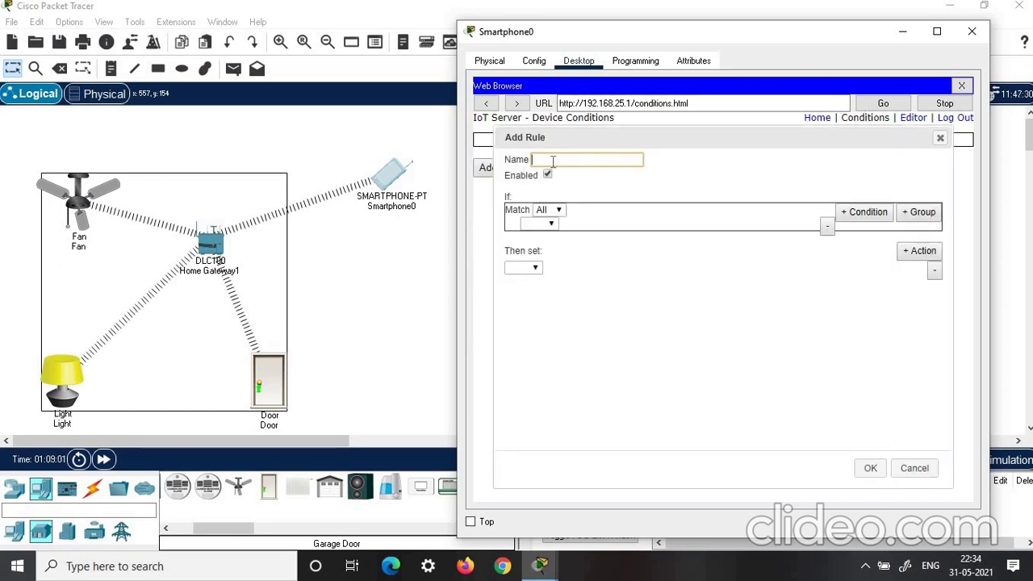
text(dooropen)
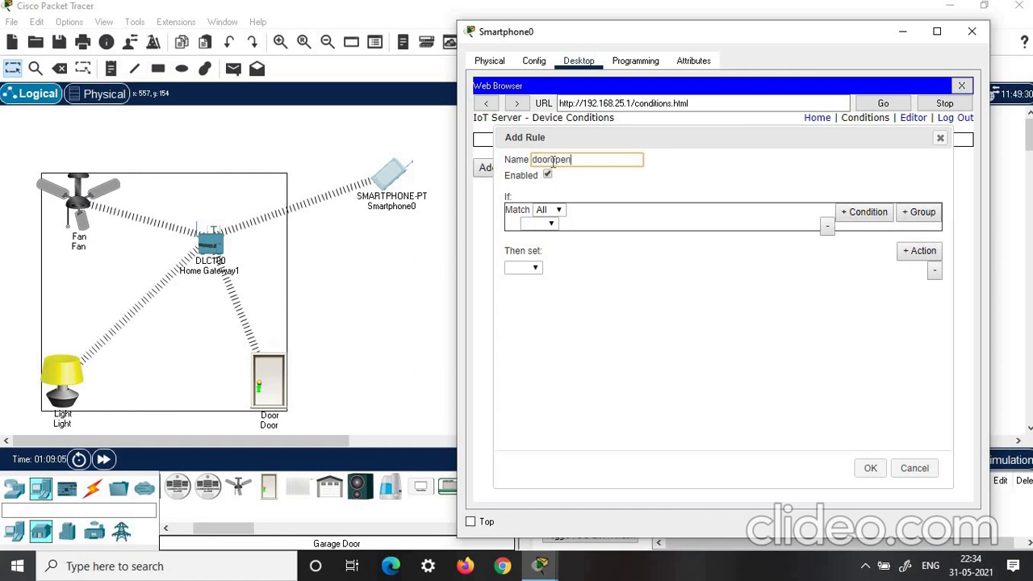
click(554, 225)
click(532, 258)
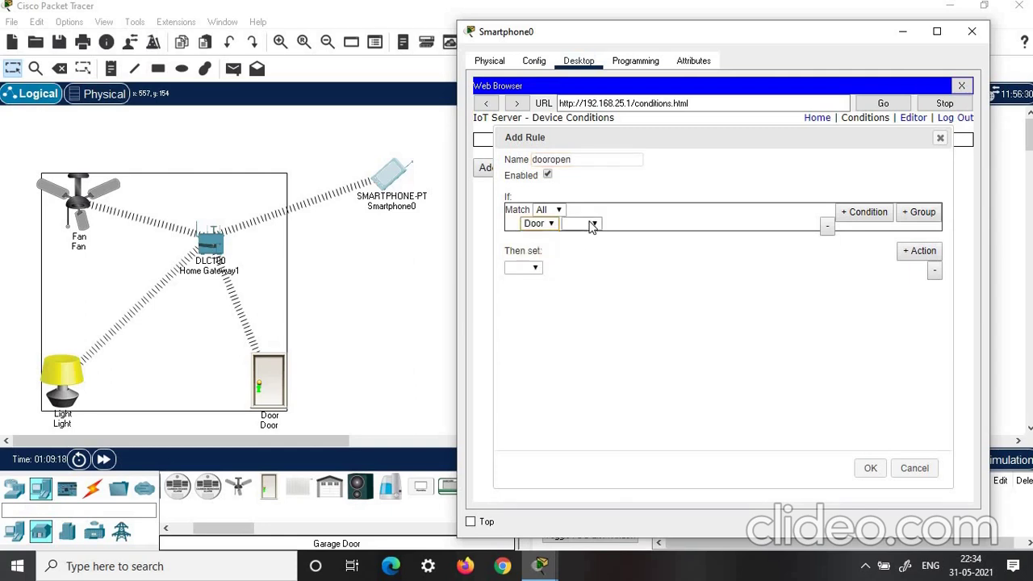
click(590, 227)
click(577, 235)
click(634, 224)
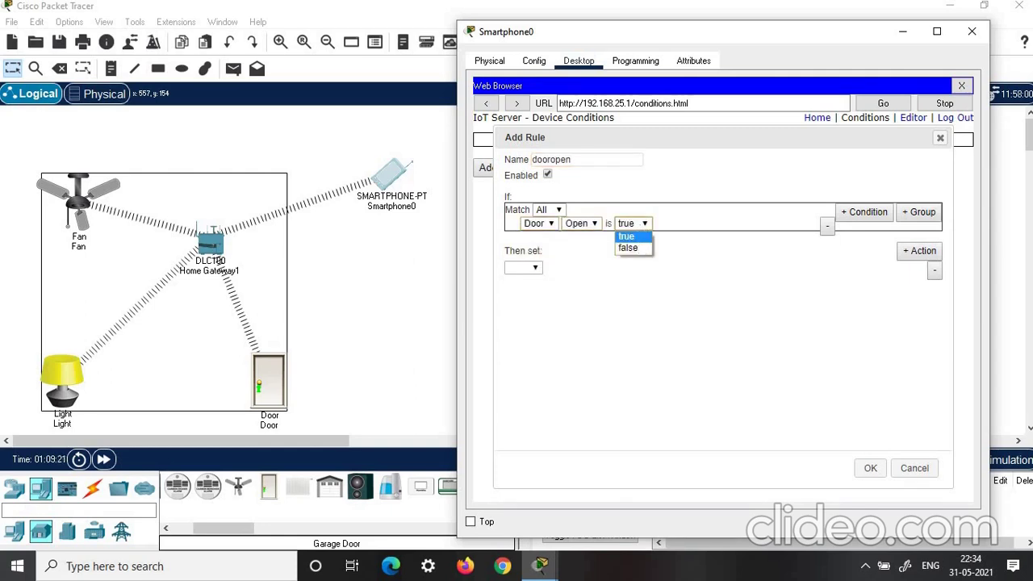
click(637, 236)
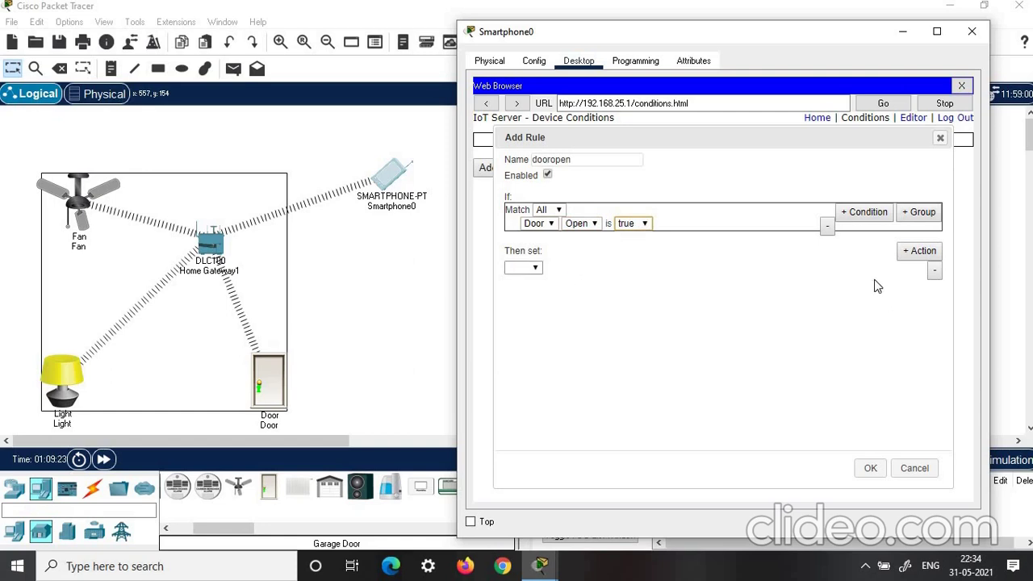
Set the dooropen rule's first action to change Fan Status to High.
click(537, 271)
click(516, 278)
click(578, 269)
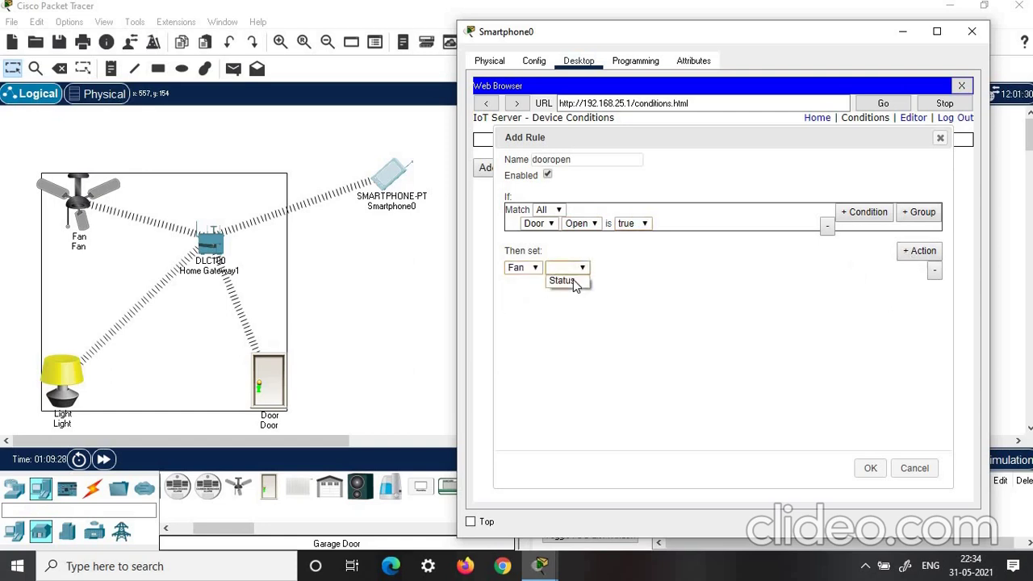
click(562, 280)
click(627, 268)
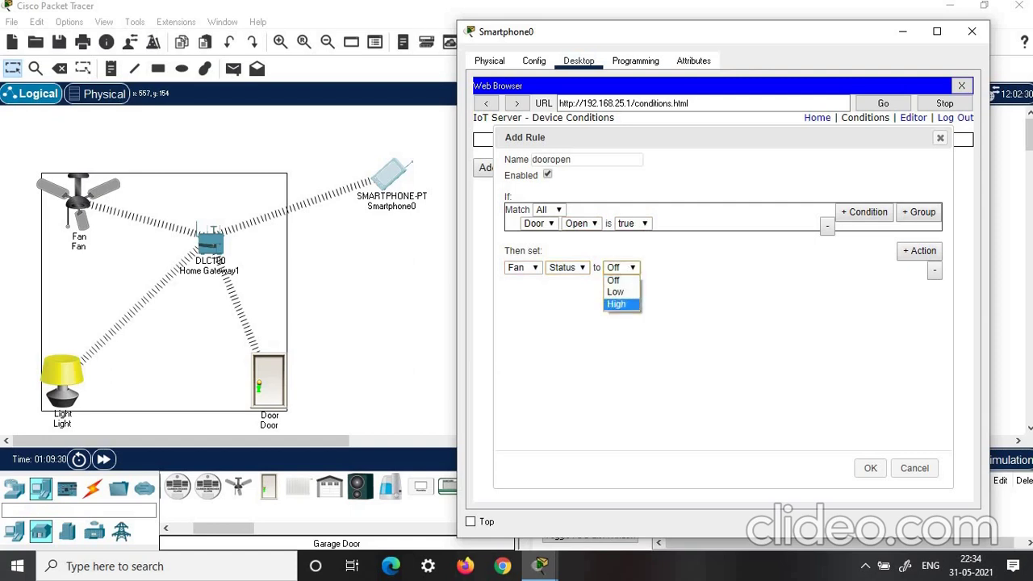
click(621, 304)
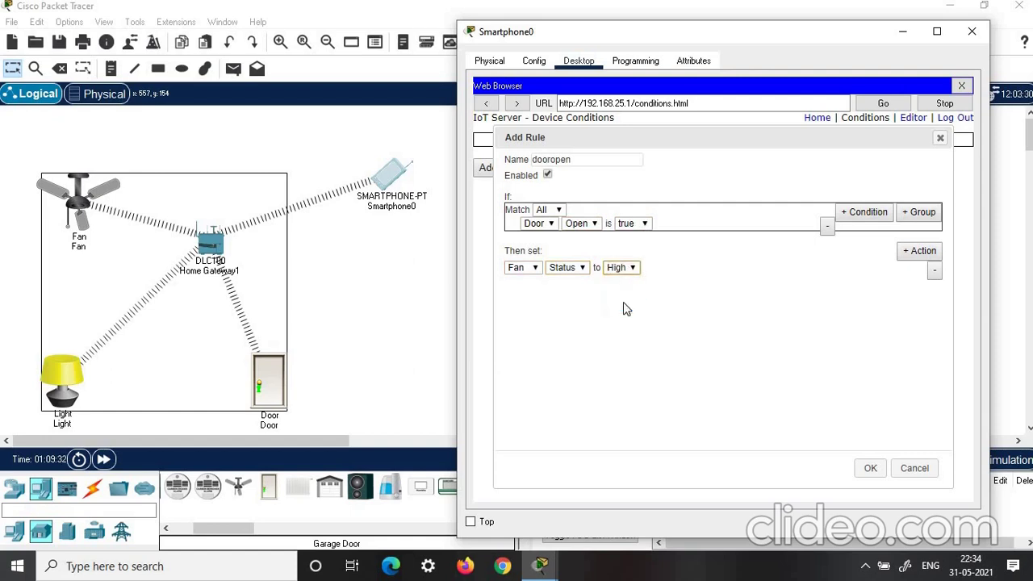
Add a second action setting Light Status to On, save the dooropen rule, and reopen it for a check.
click(918, 253)
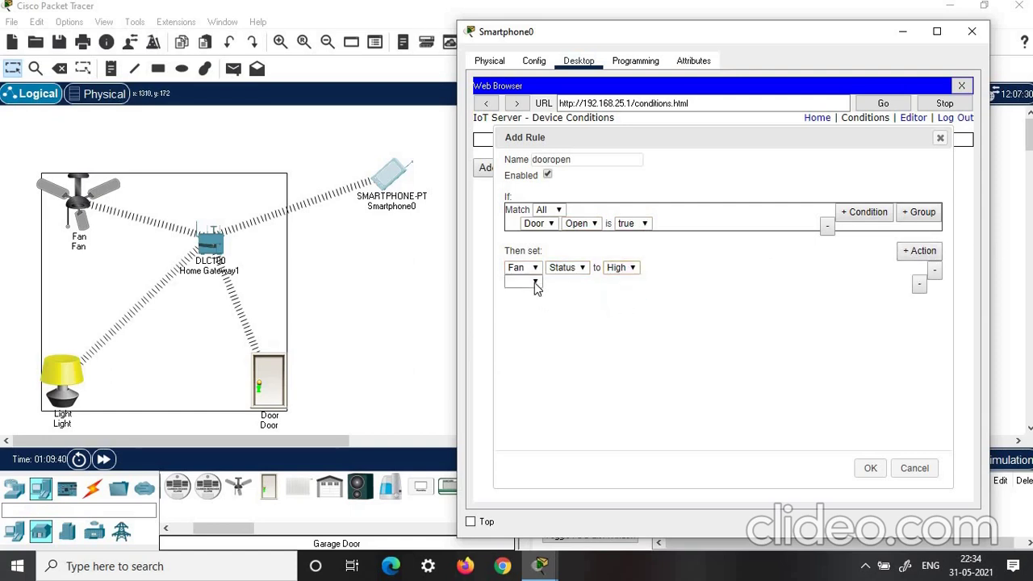
click(534, 282)
click(520, 304)
click(563, 295)
click(621, 282)
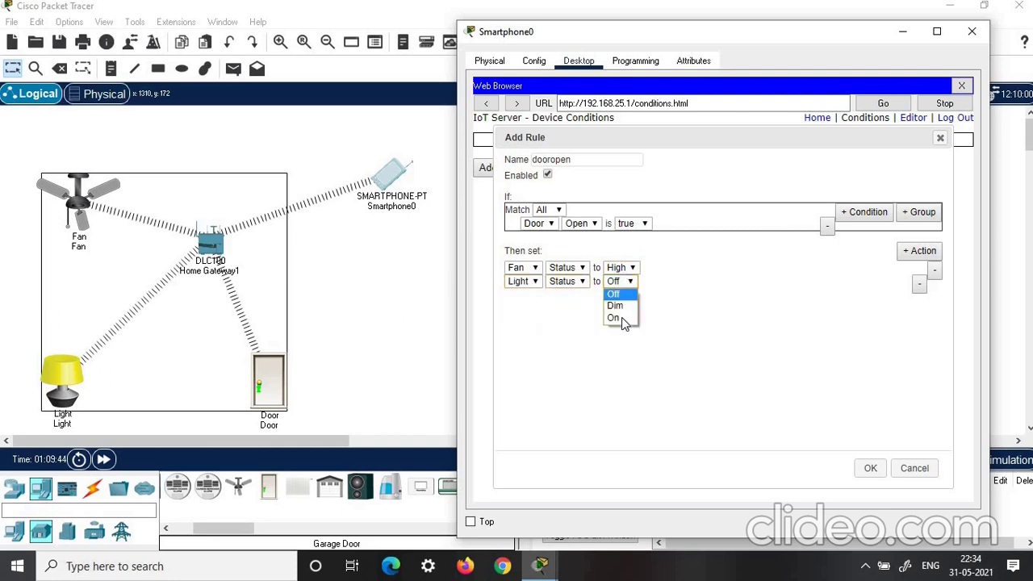
click(621, 318)
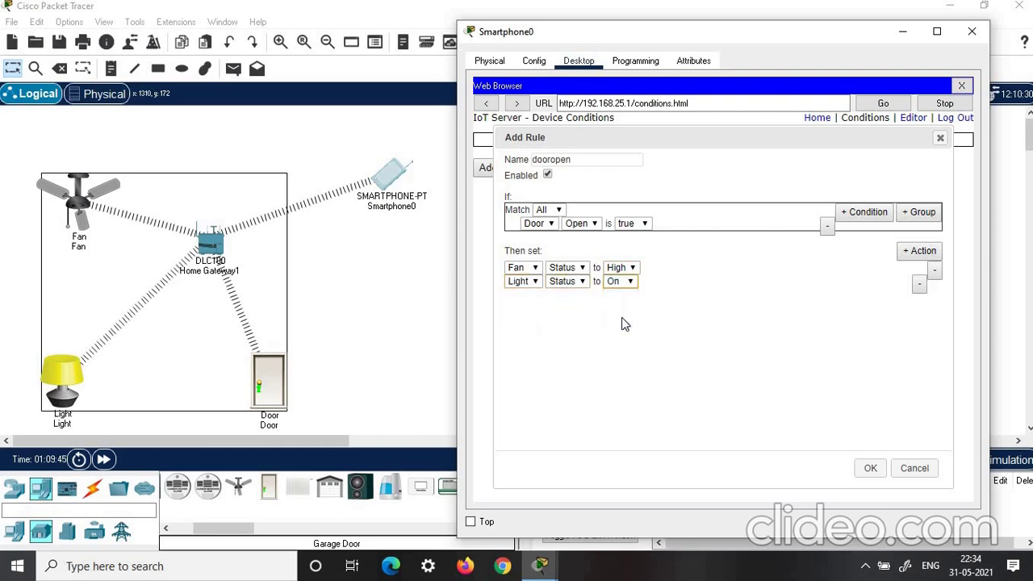
click(869, 470)
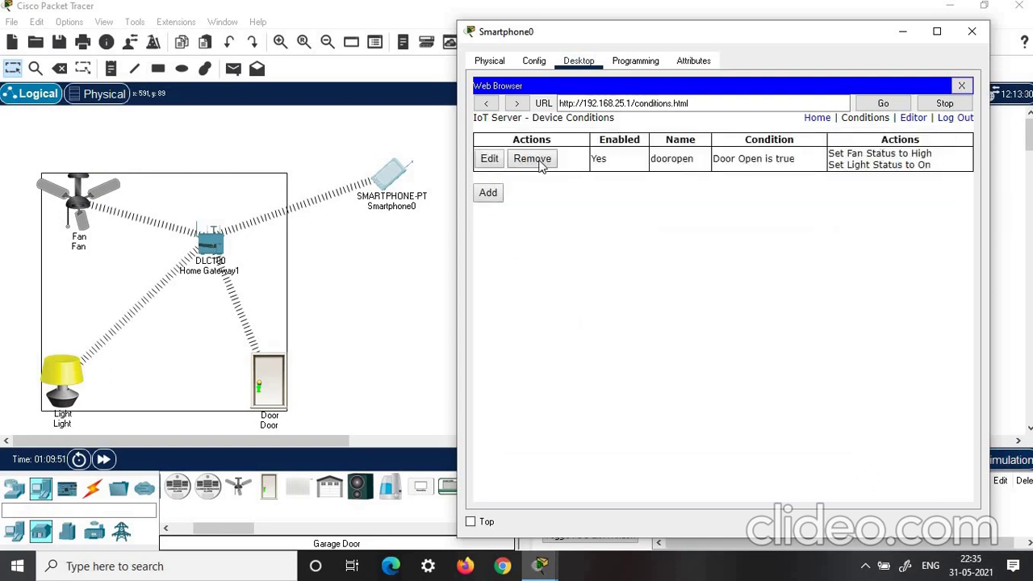
click(489, 159)
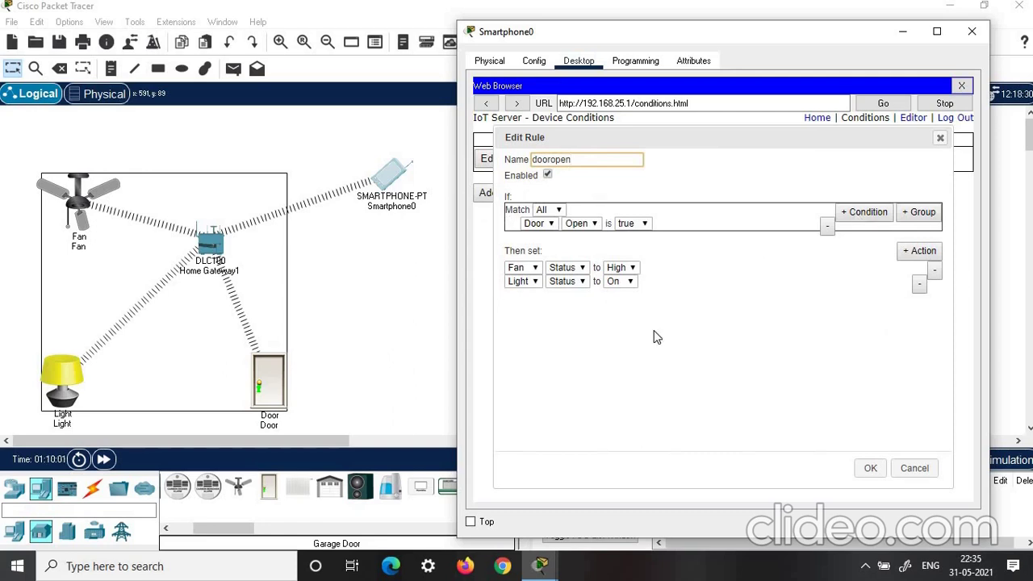
click(868, 468)
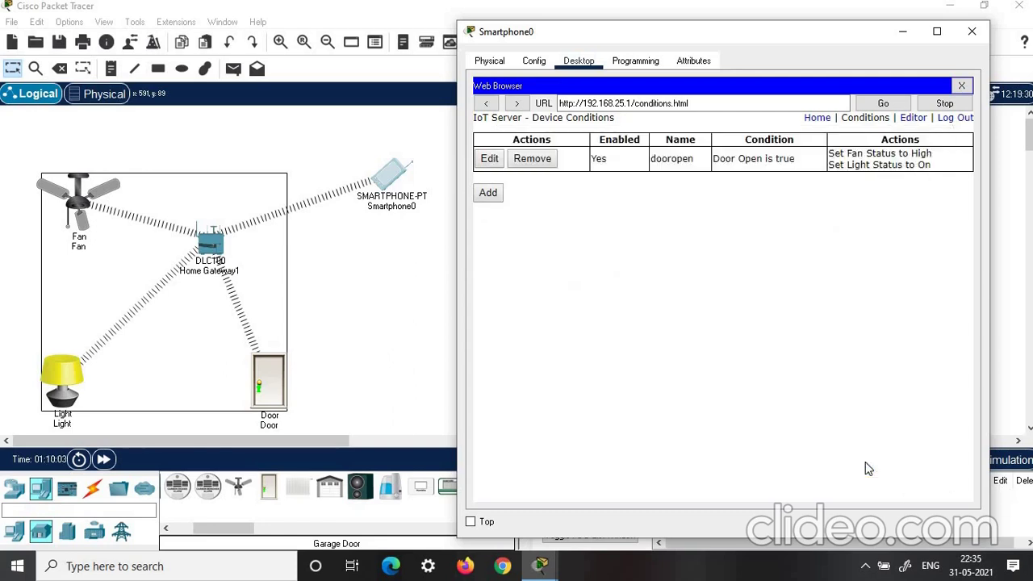
Add another rule named doorclose that matches when Door Open is false.
click(485, 195)
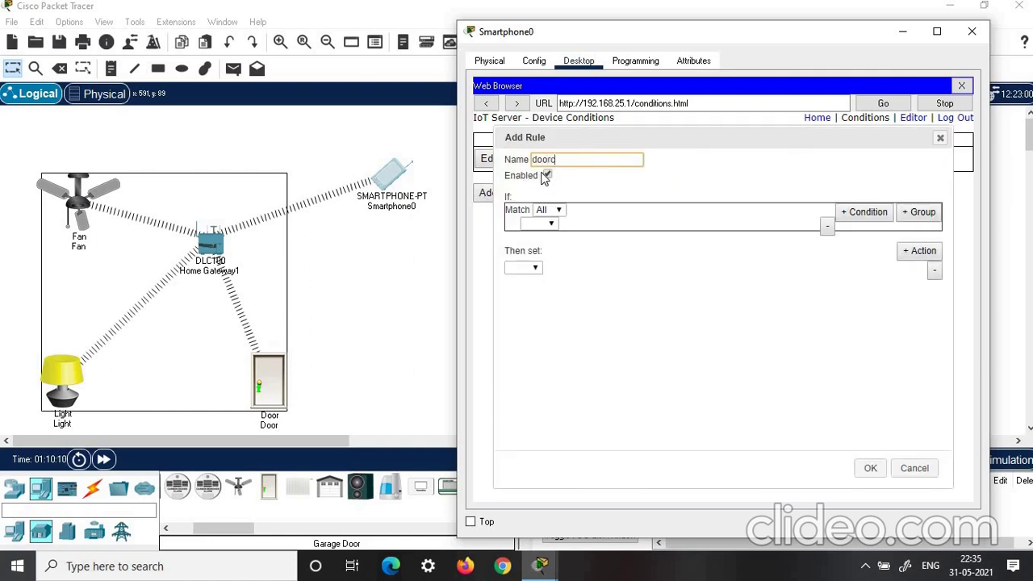
text(doorclose)
click(551, 226)
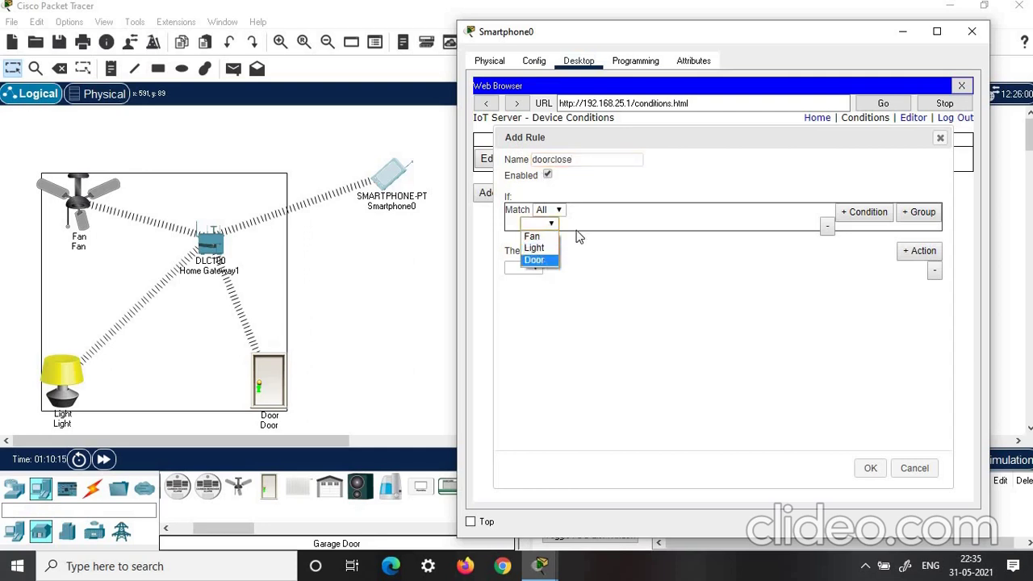
click(547, 261)
click(581, 224)
click(577, 236)
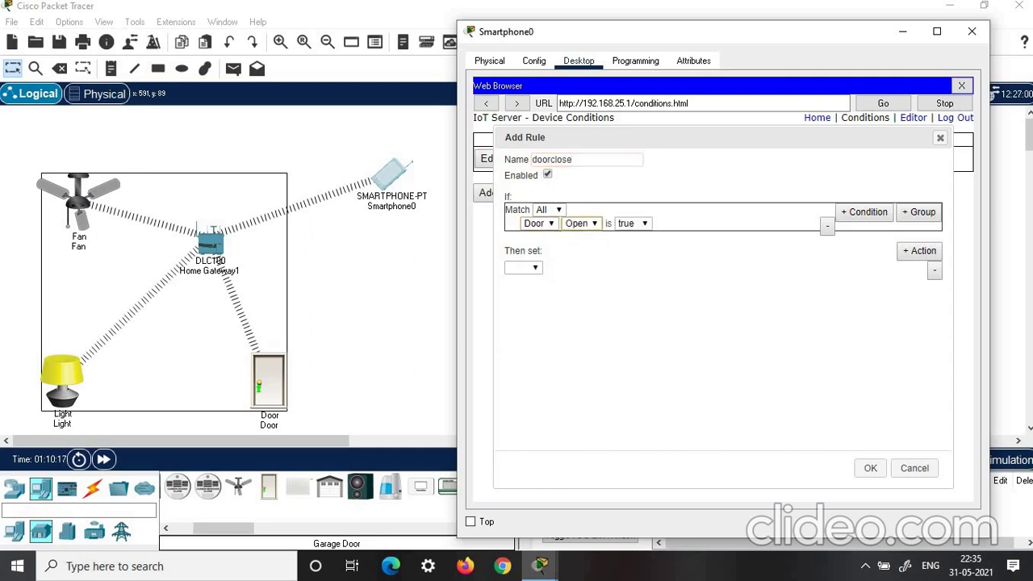
click(634, 224)
Set the doorclose rule's first action to change Fan Status to Off.
click(531, 269)
click(525, 281)
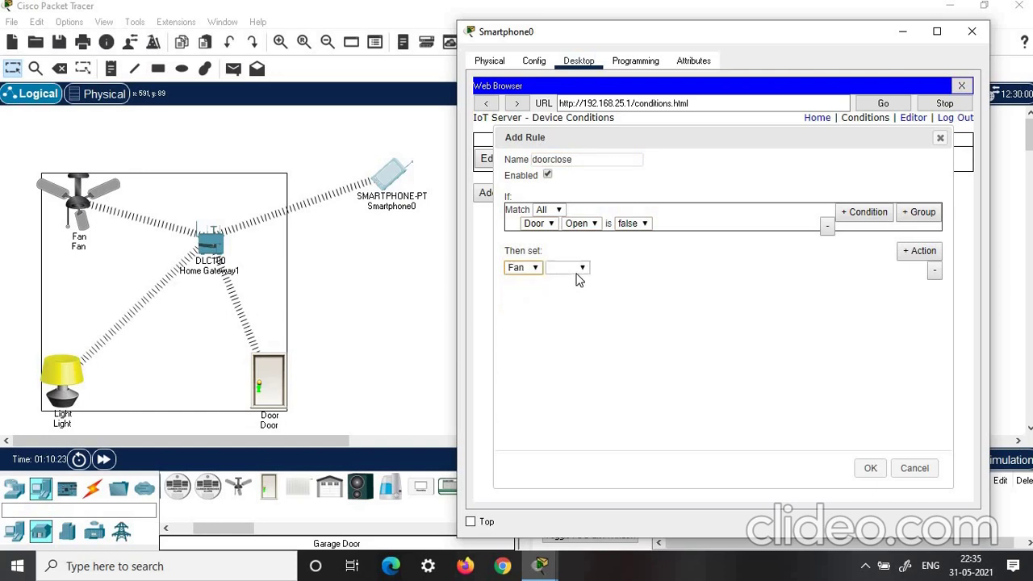
click(581, 267)
click(565, 281)
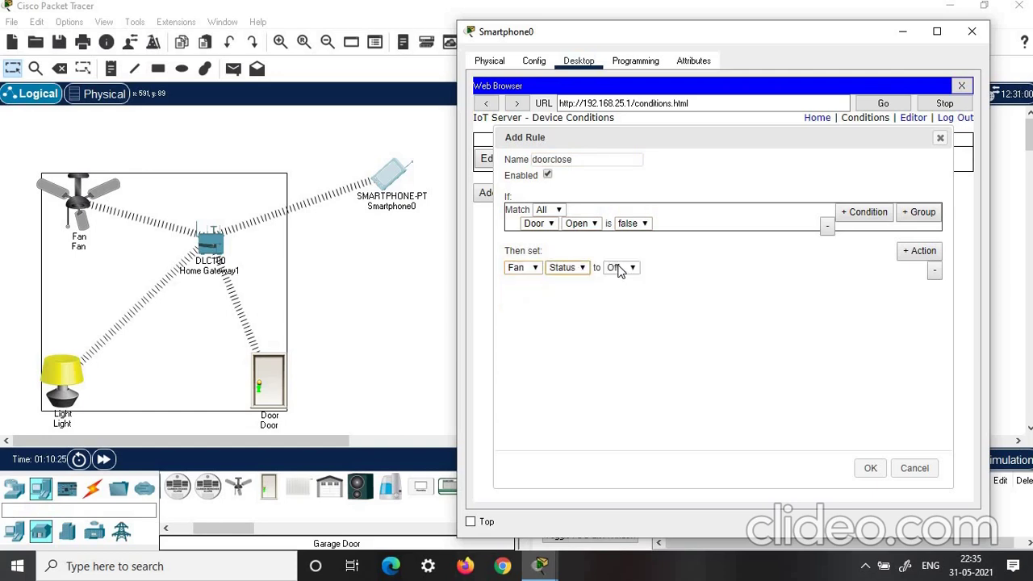
Add a second action setting Light Status to Off and save the doorclose rule.
click(918, 251)
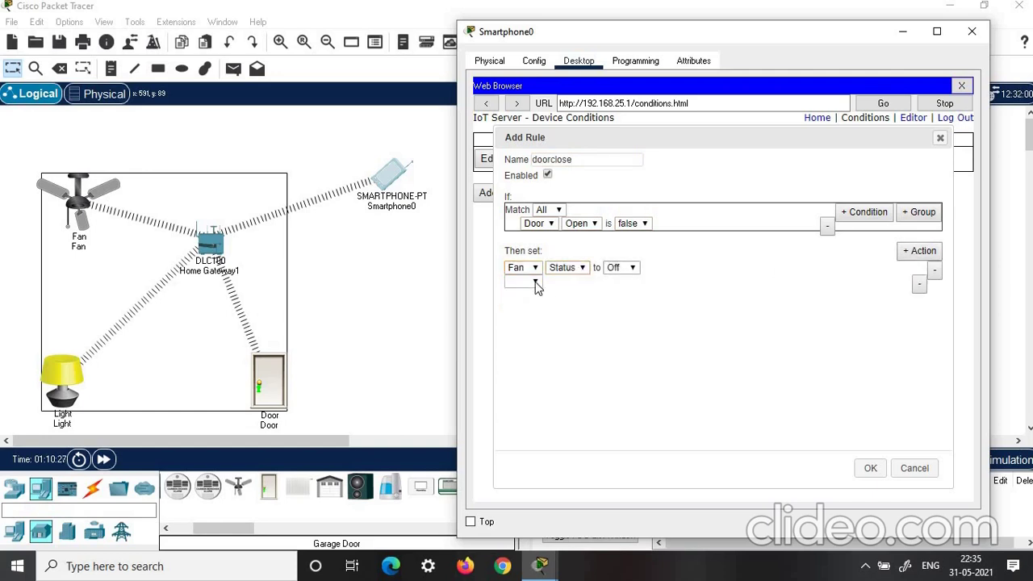
click(534, 281)
click(520, 307)
click(566, 281)
click(563, 294)
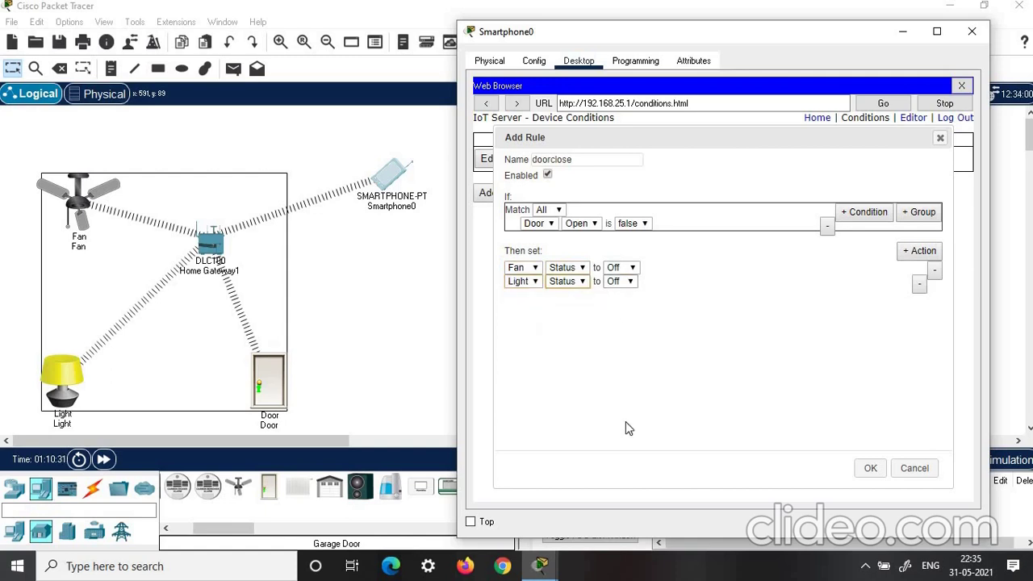
click(869, 467)
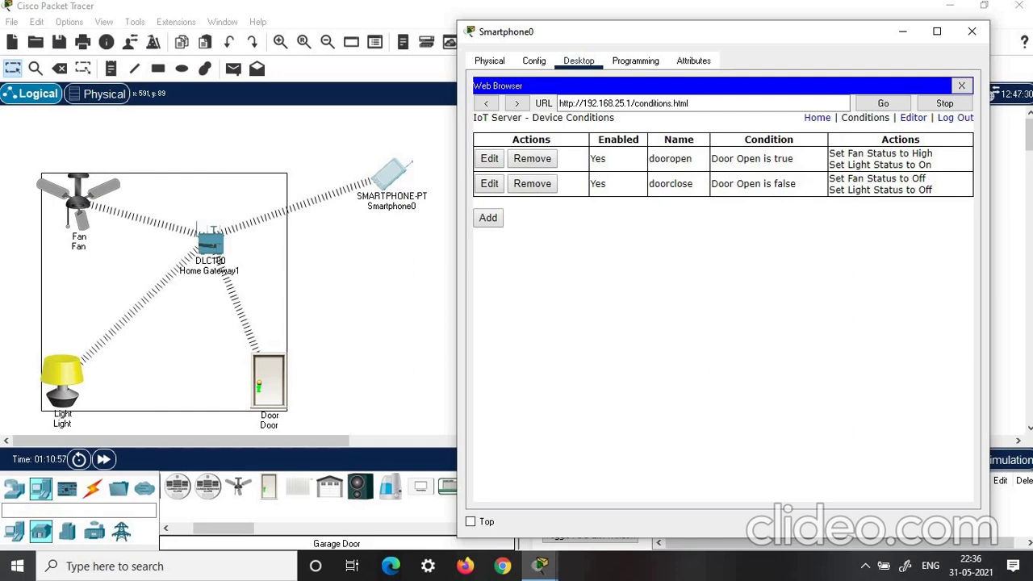
click(913, 119)
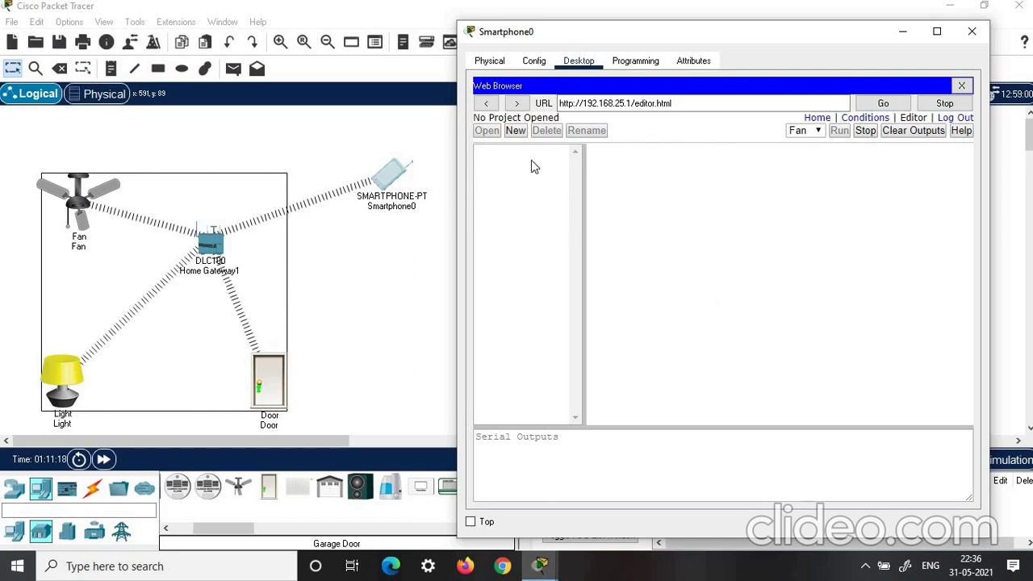
click(514, 131)
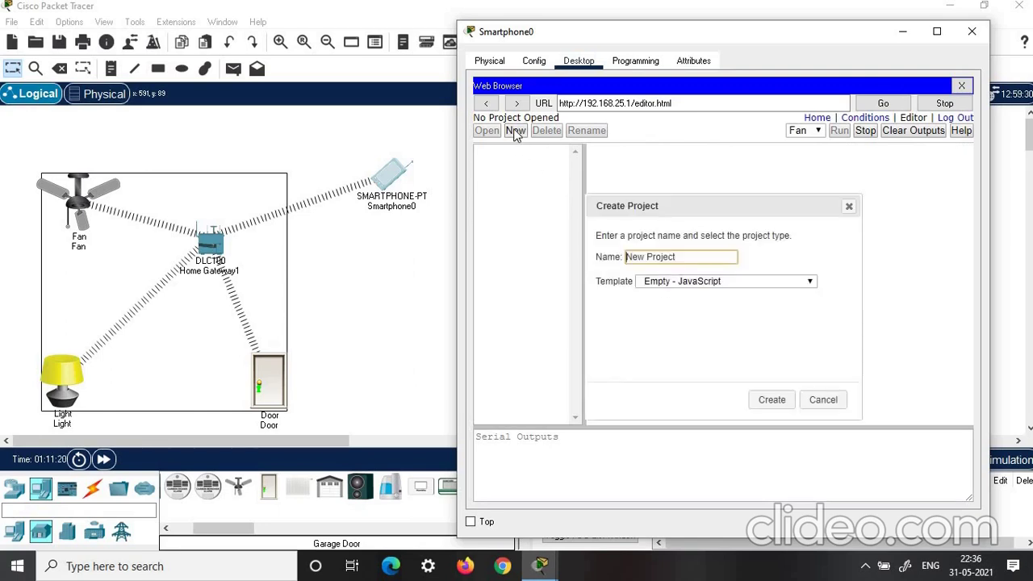
click(691, 282)
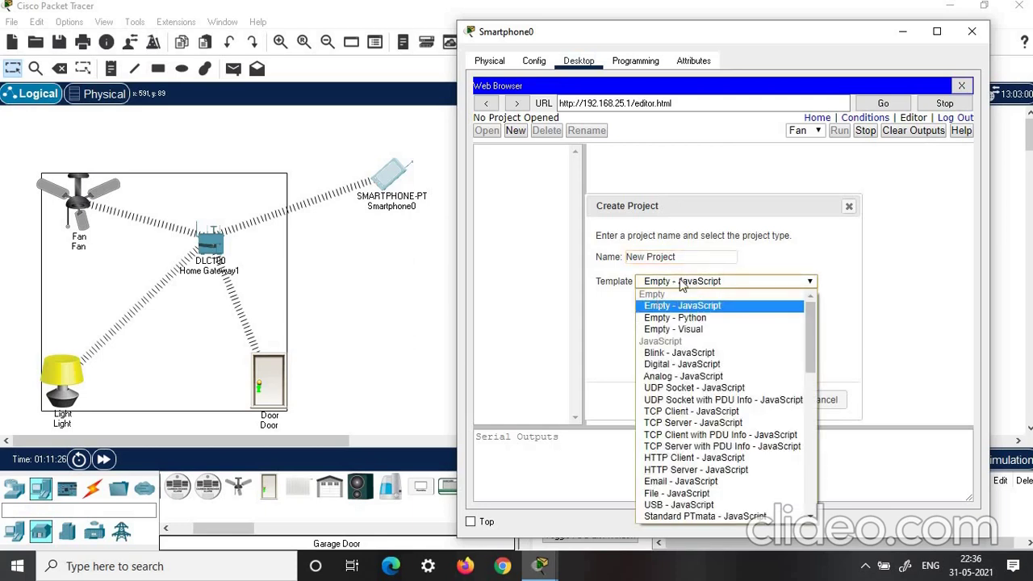
key(Down)
key(Down)
key(Down)
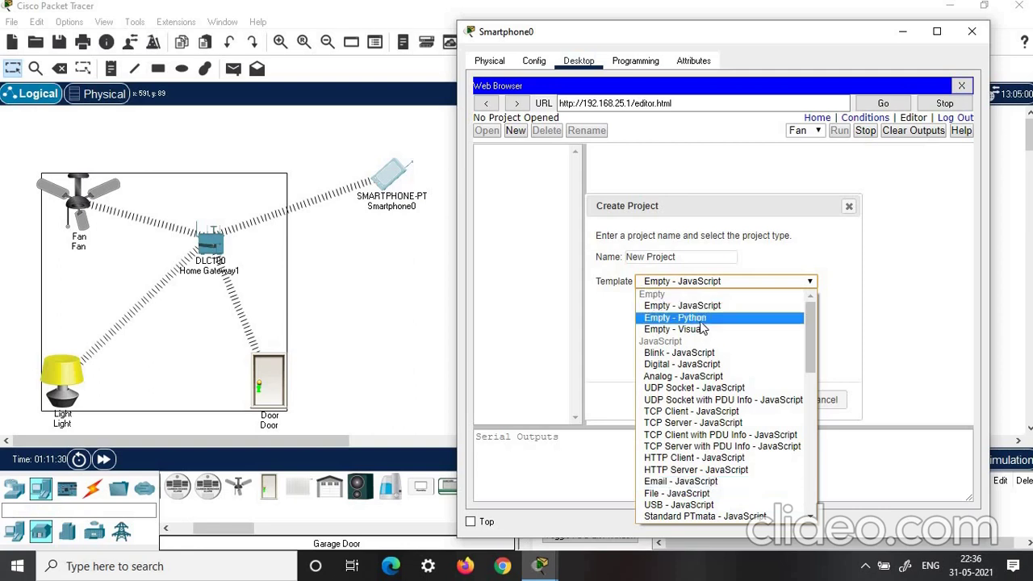
click(730, 320)
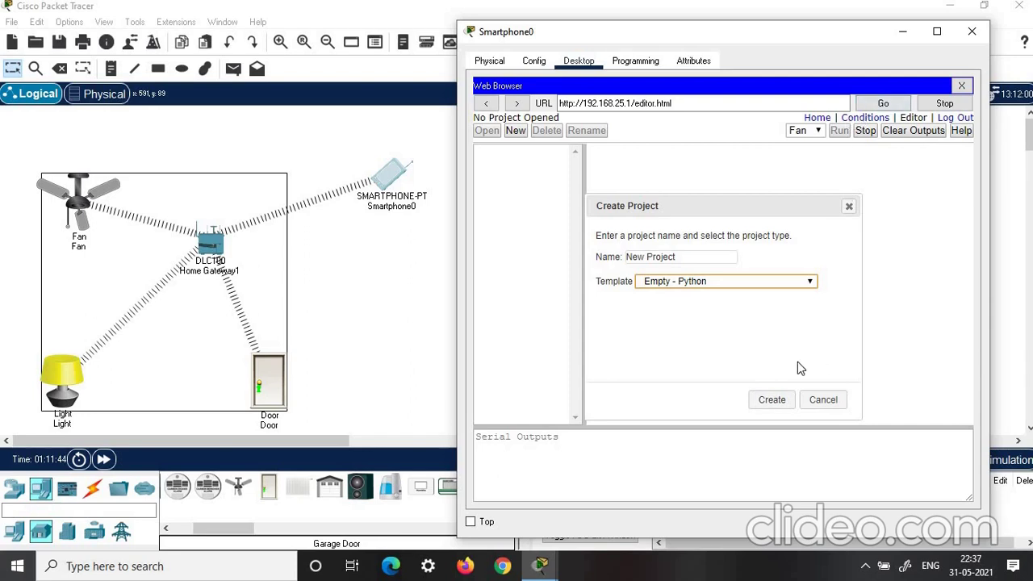
click(848, 207)
click(865, 118)
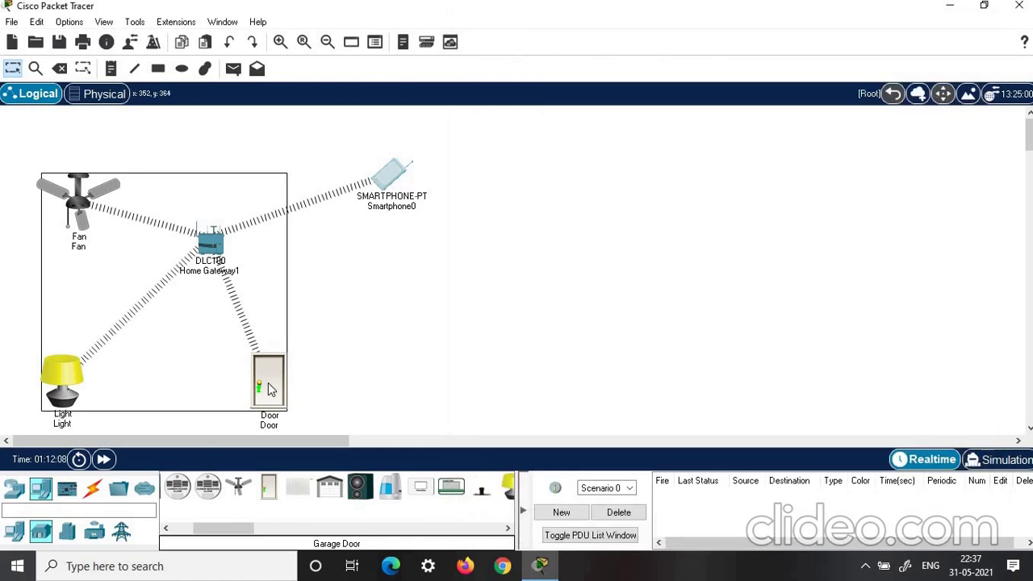
Read the Door's direct control instructions in its specifications and test both condition rules by opening and closing the door.
mouse_move(268, 382)
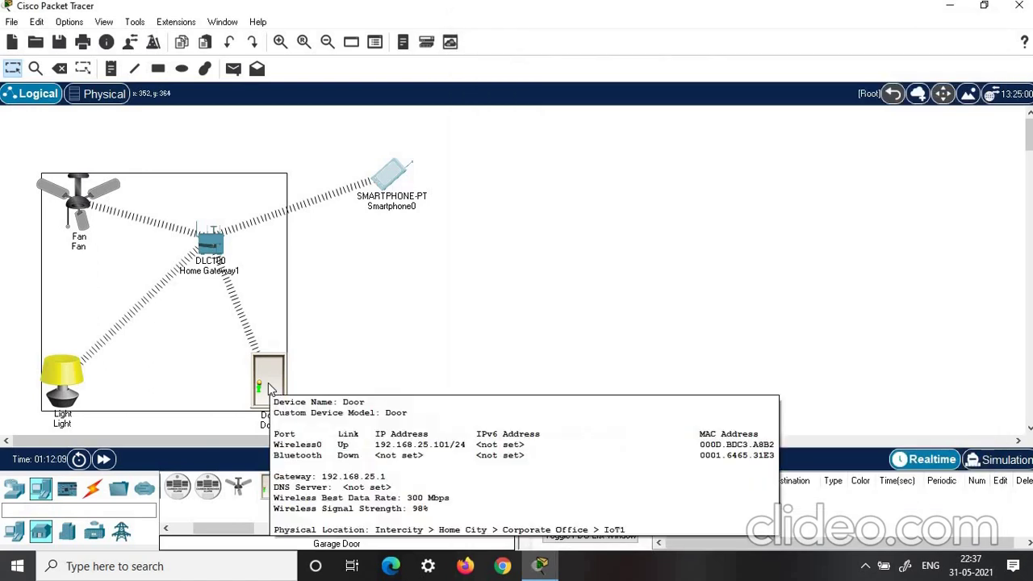
click(268, 382)
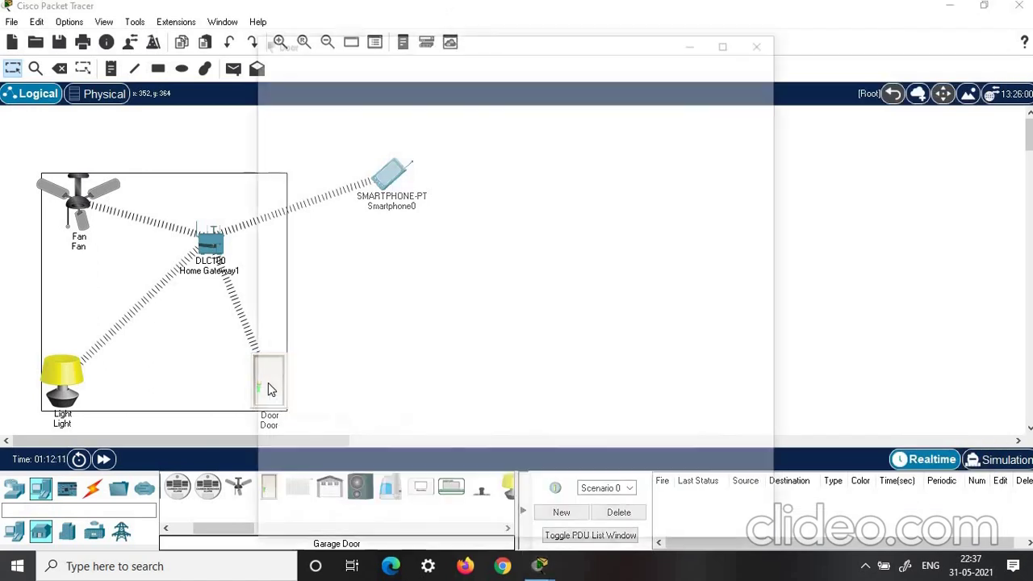
scroll(516, 282, down, 1)
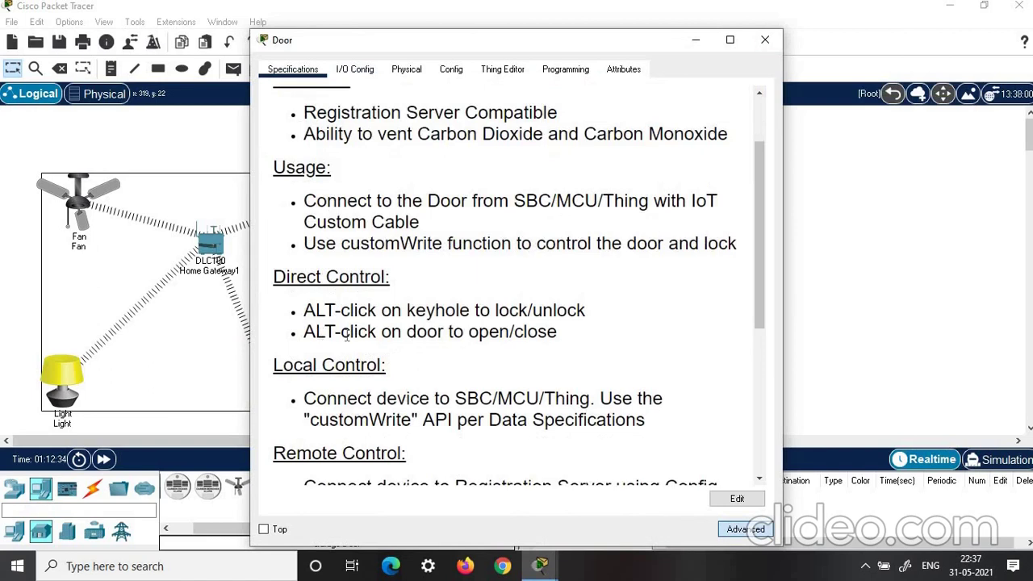
click(765, 40)
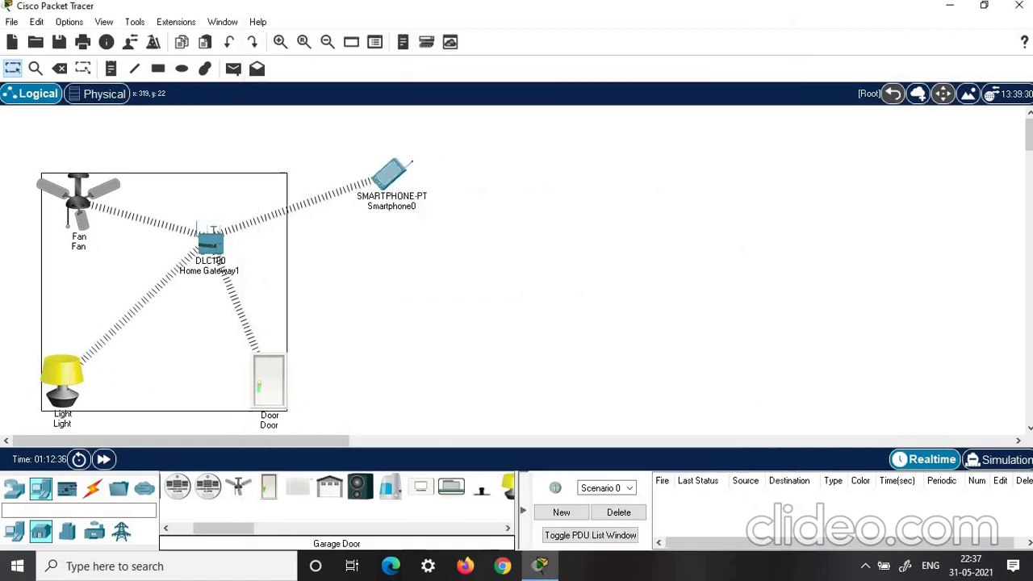
alt+click(271, 390)
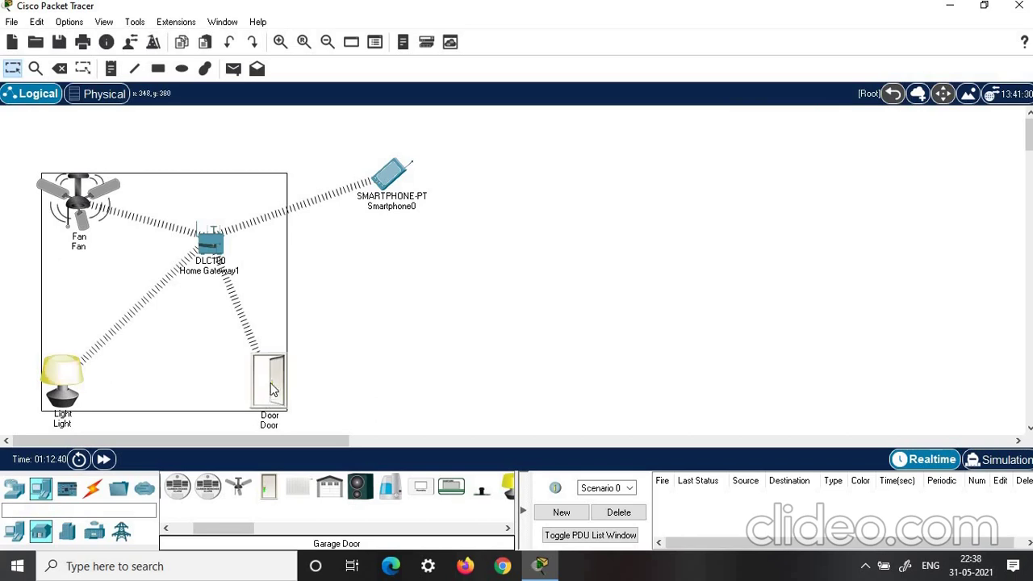
alt+click(272, 390)
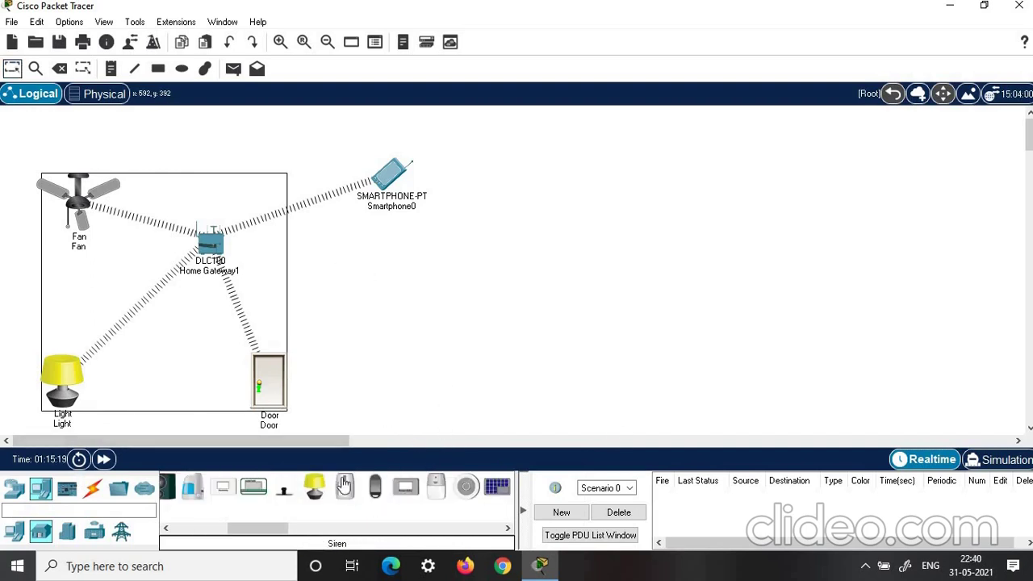
Place a Motion Detector in the logical workspace below the smartphone, beside the Door.
click(343, 492)
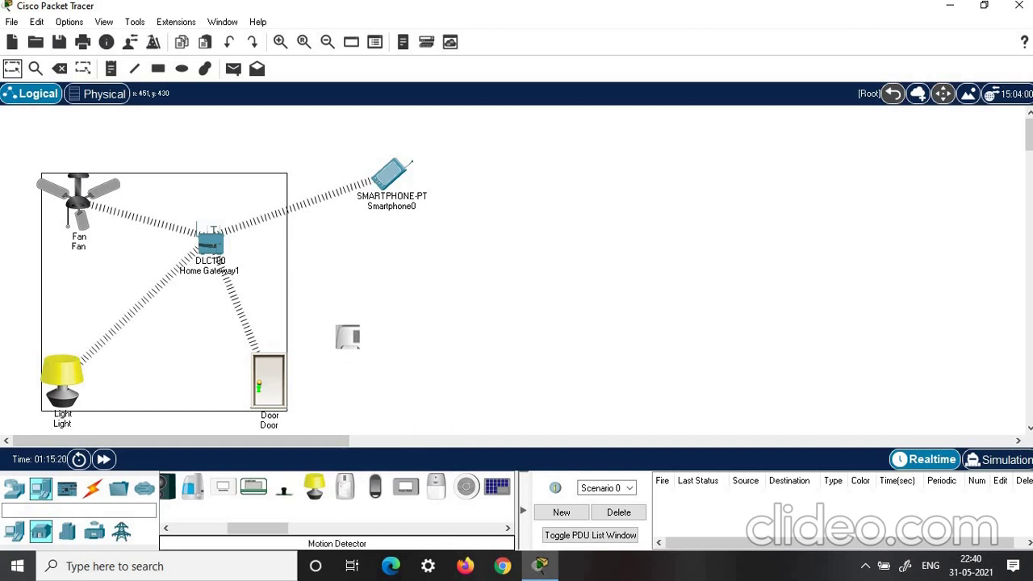
click(370, 313)
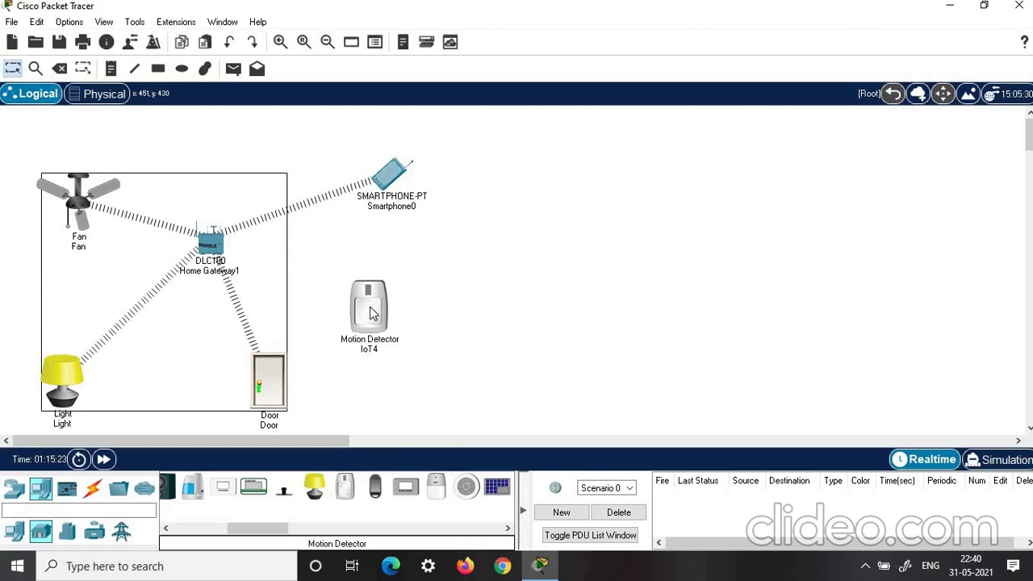